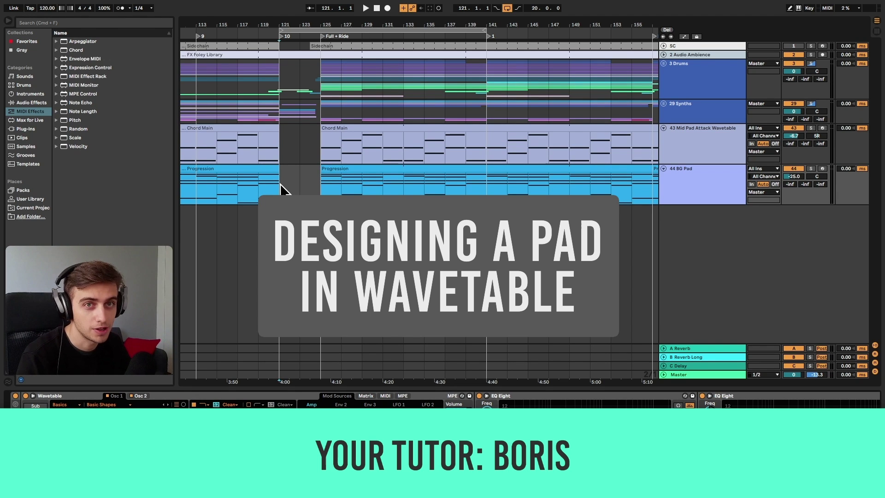
Step: Play the arrangement from bar 121 to hear the 44 BG Pad reference
key(space)
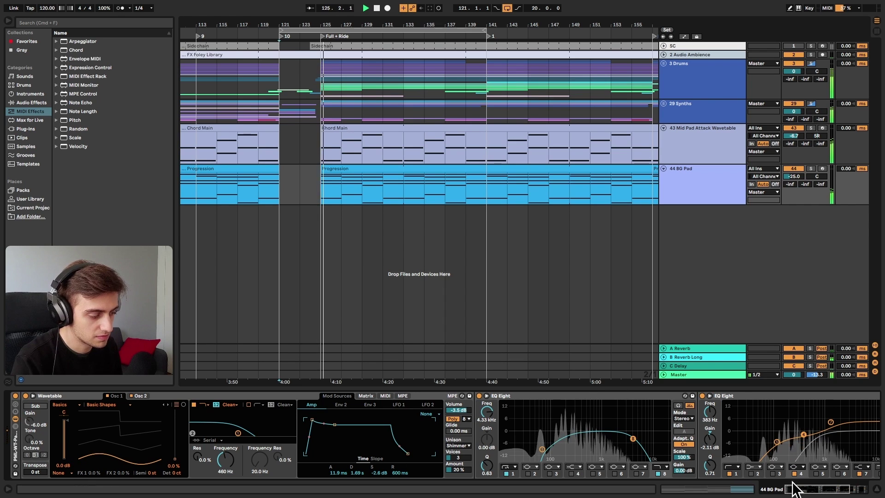
Step: Inspect the Progression clip's notes and solo the 44 BG Pad track
mouse_move(795, 484)
mouse_down()
mouse_move(817, 490)
mouse_move(802, 485)
mouse_up()
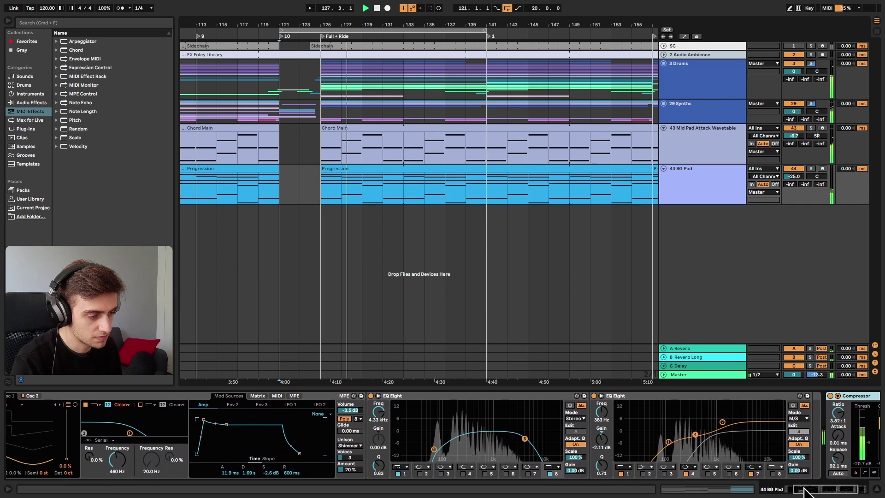
double_click(358, 170)
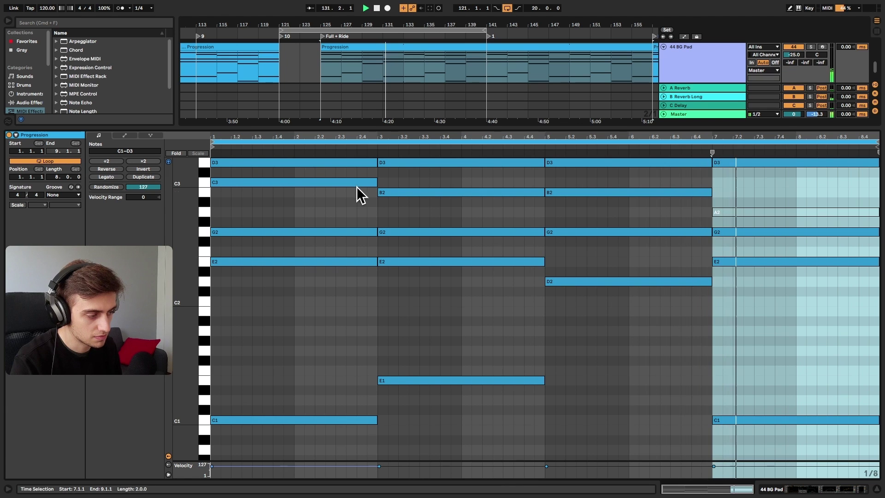
key(shift+Tab)
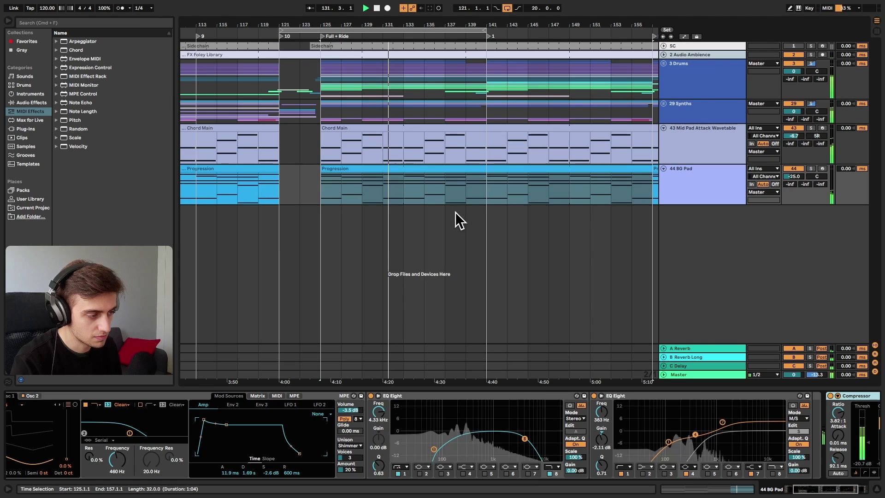
click(810, 168)
drag(796, 176, 795, 124)
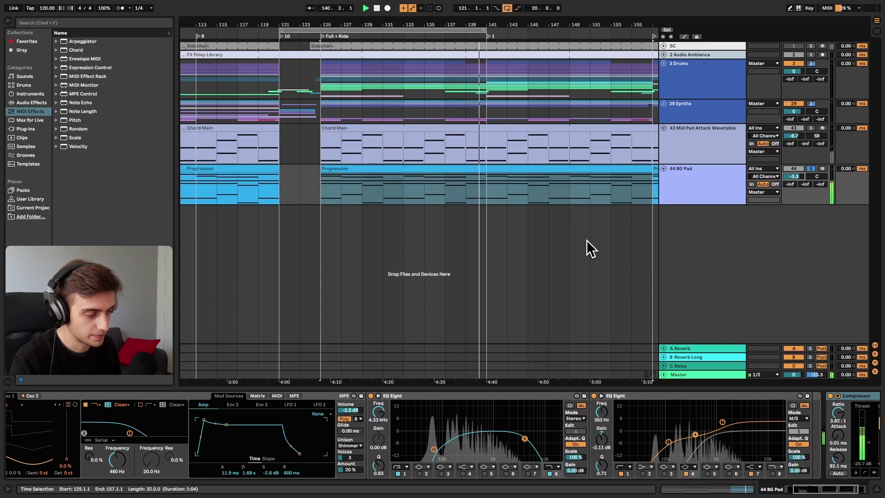
Step: Stop playback and place the insert marker at bar 123
key(space)
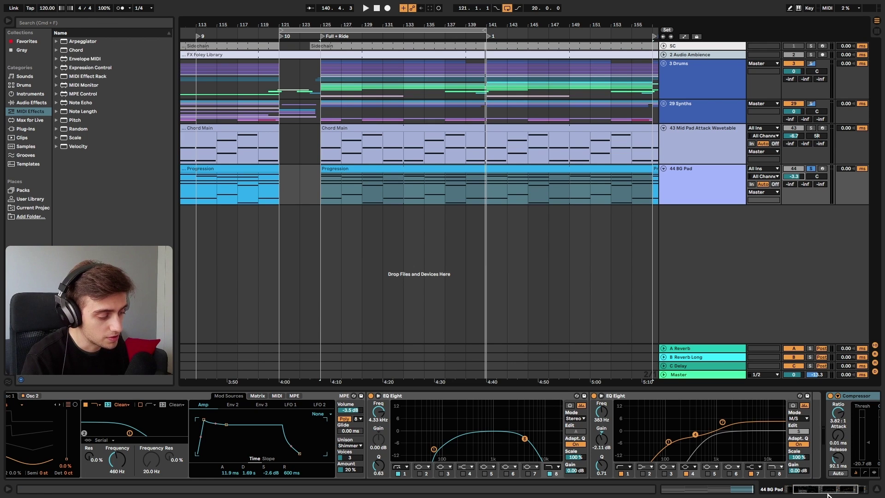
mouse_move(828, 495)
mouse_down()
mouse_move(801, 493)
mouse_move(843, 493)
mouse_up()
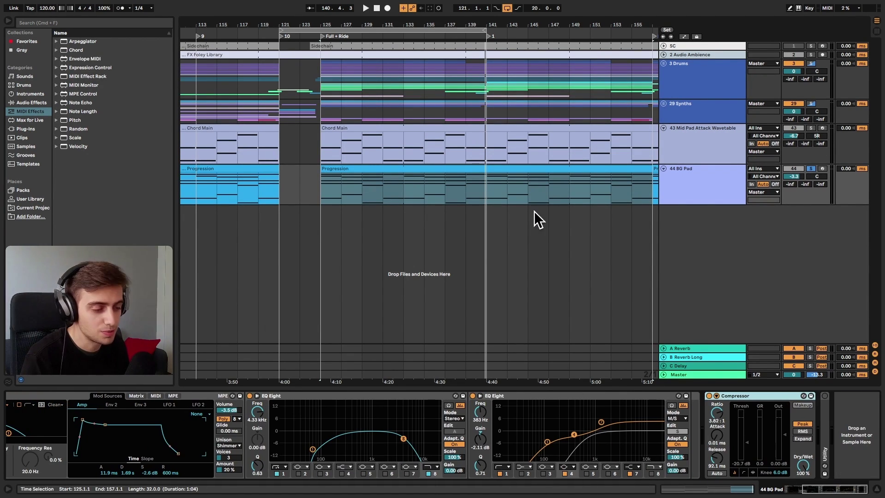
click(305, 179)
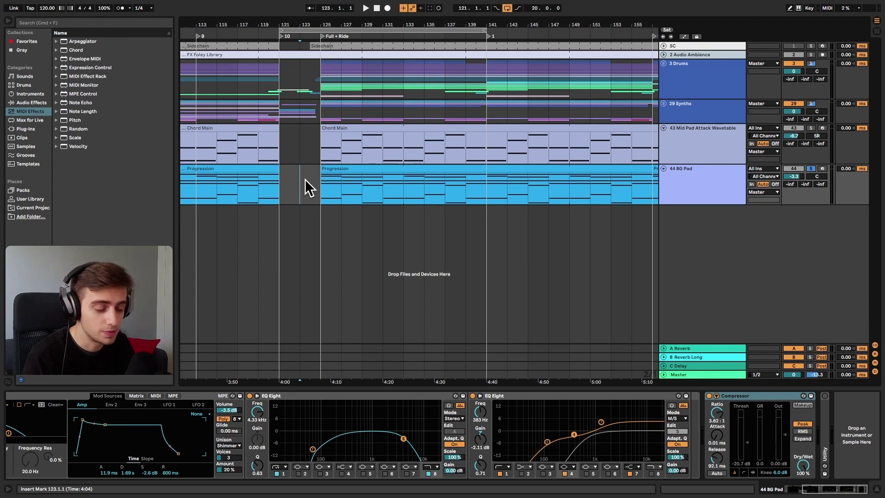
click(318, 194)
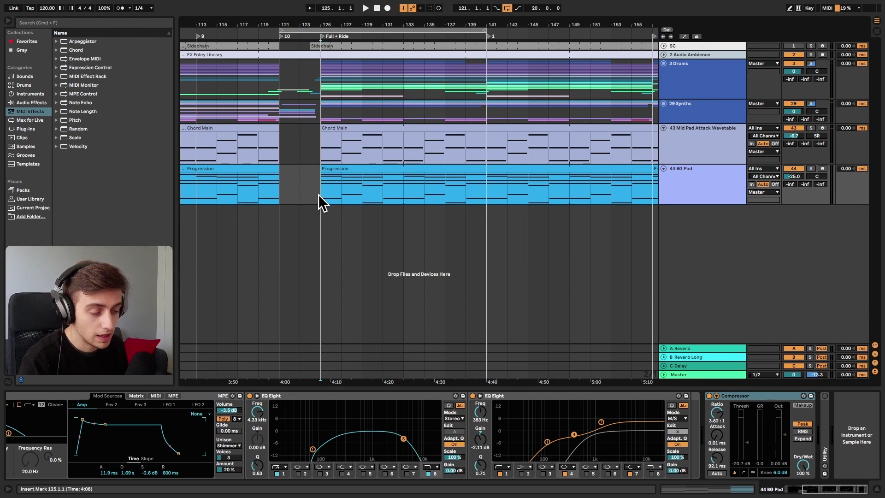
click(389, 169)
double_click(389, 170)
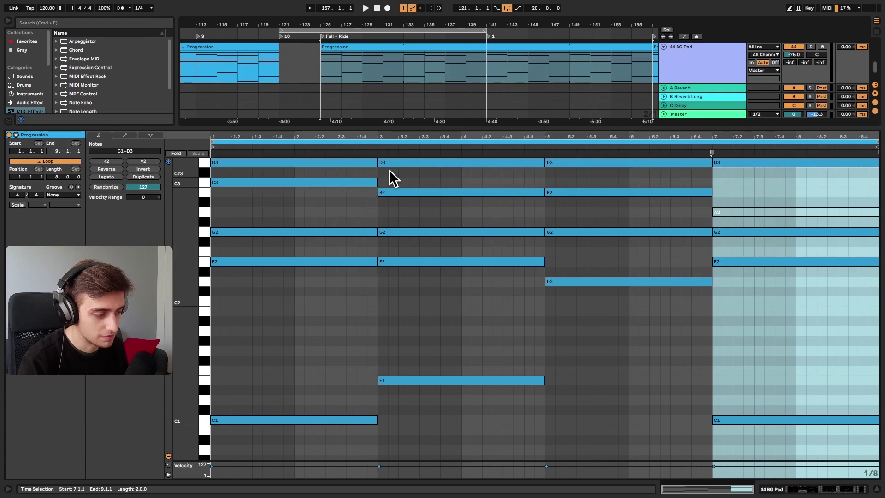
drag(190, 334, 181, 333)
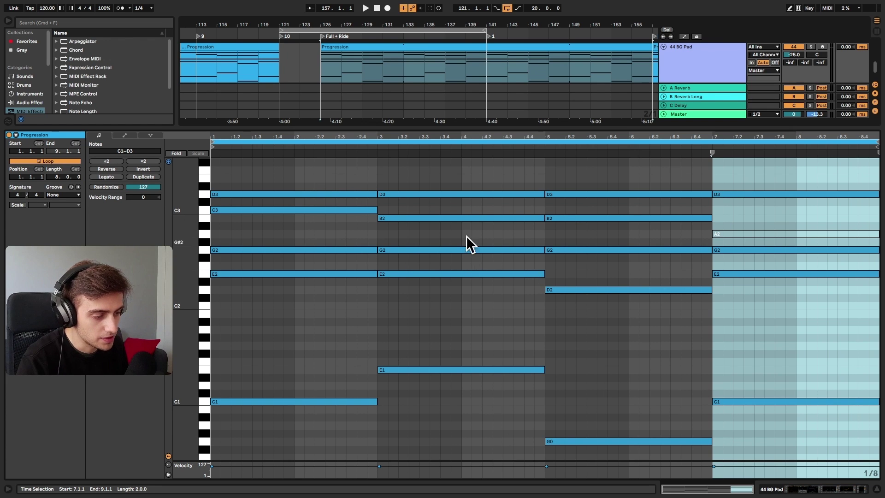
Step: Return to the full arrangement and insert a new MIDI track
key(shift+Tab)
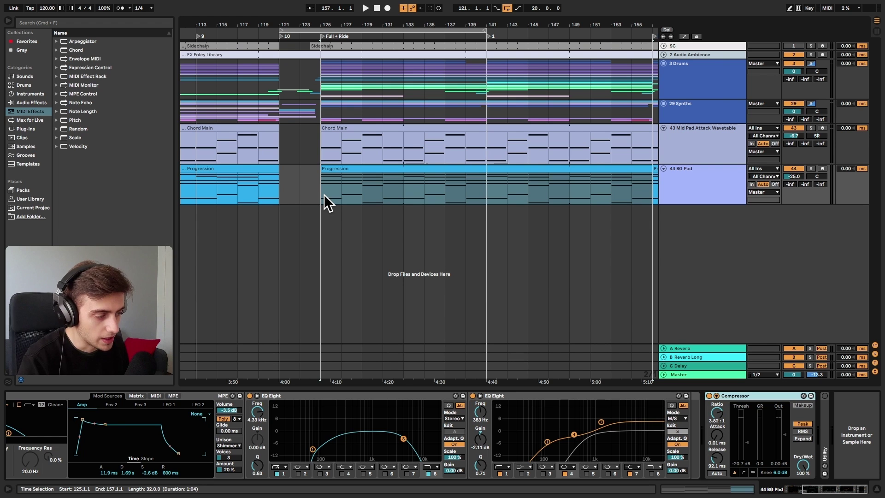
click(680, 373)
click(611, 396)
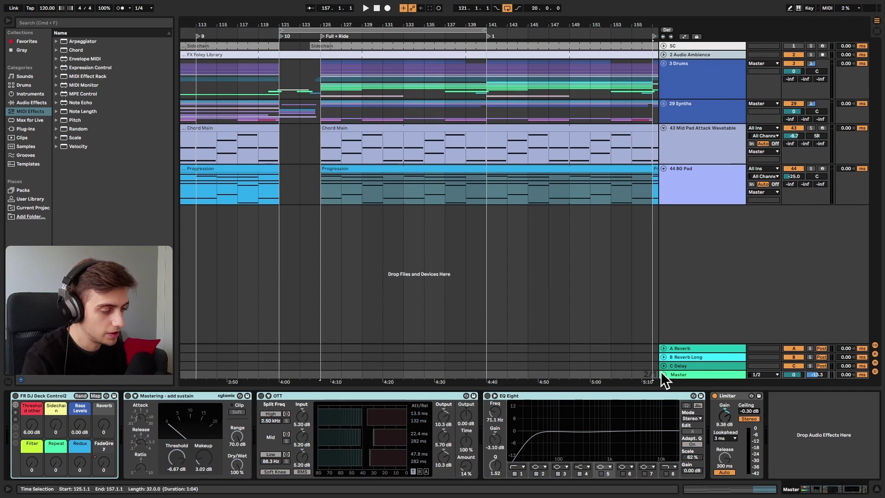
right_click(691, 250)
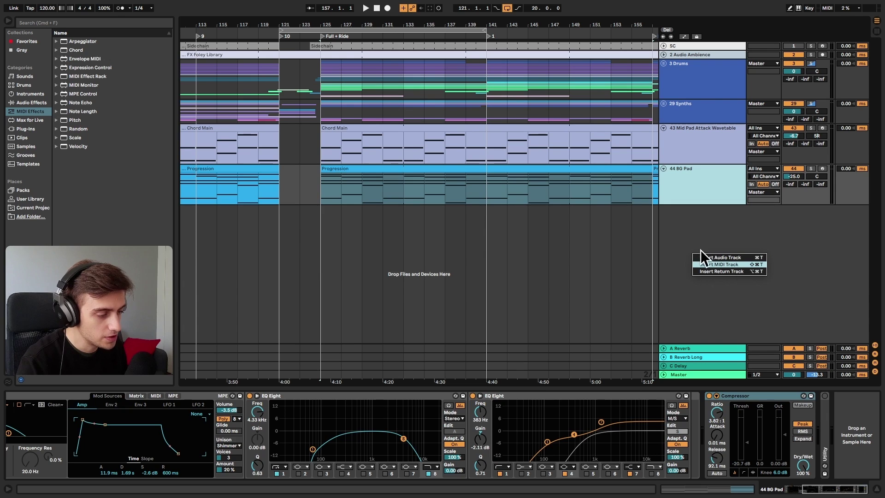
key(Return)
Step: Copy bars 125–133 of Progression onto the new track, solo it, and select the copy
drag(406, 196, 324, 214)
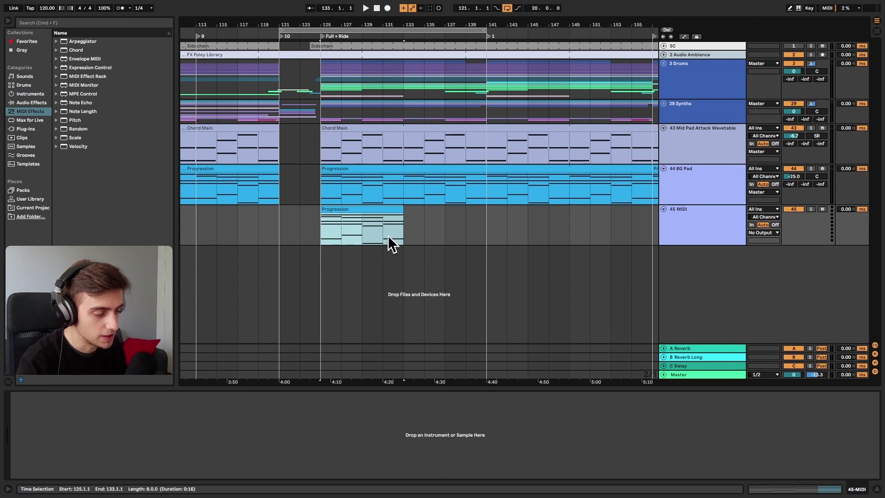
click(811, 208)
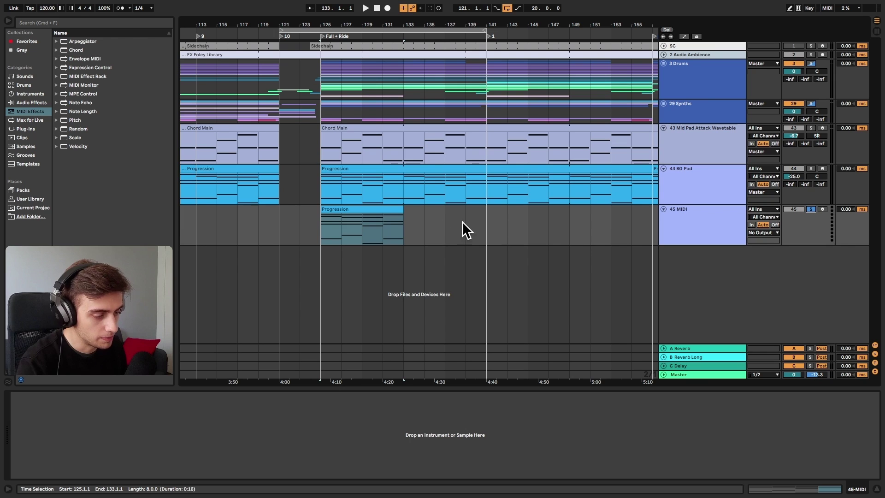
click(380, 212)
Step: Loop bars 125–133 and load Wavetable from Favorites onto the new track
key(super+l)
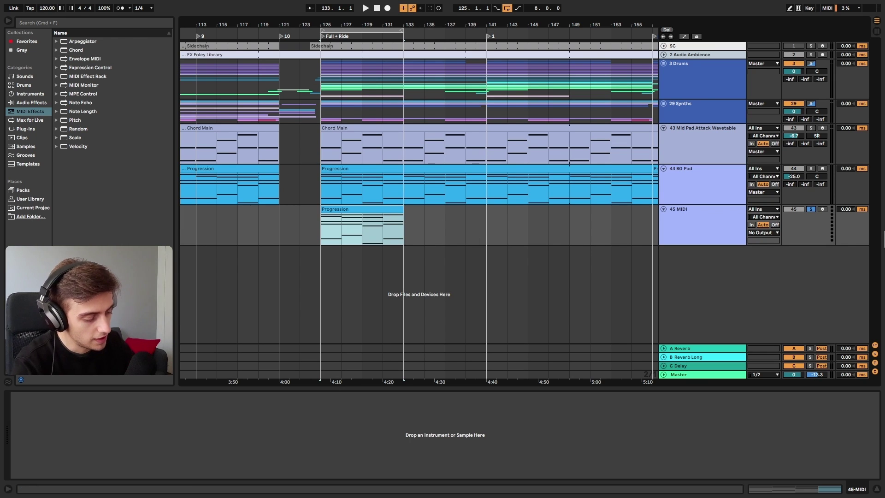
click(17, 42)
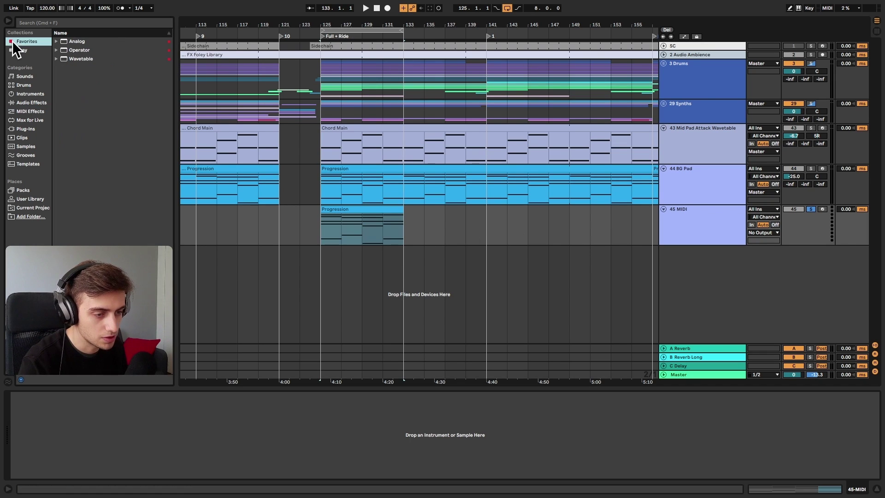
double_click(77, 57)
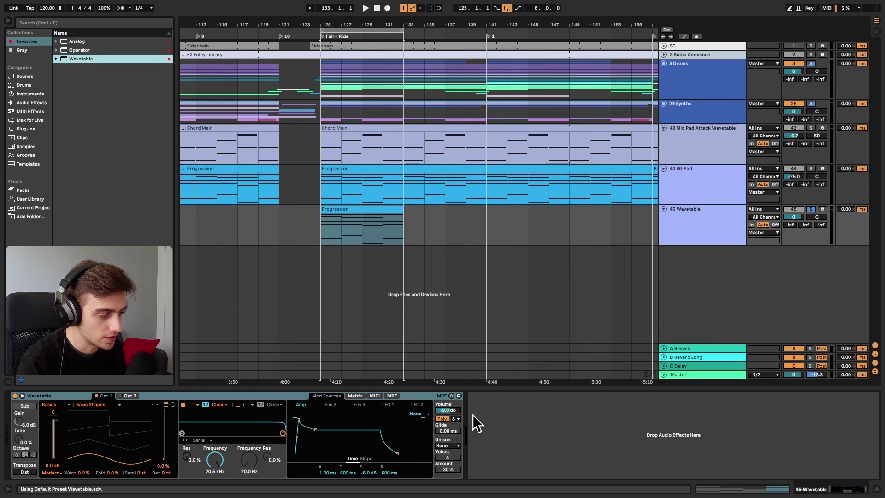
Step: Show the 45 Wavetable synth in its full expanded editor
click(680, 226)
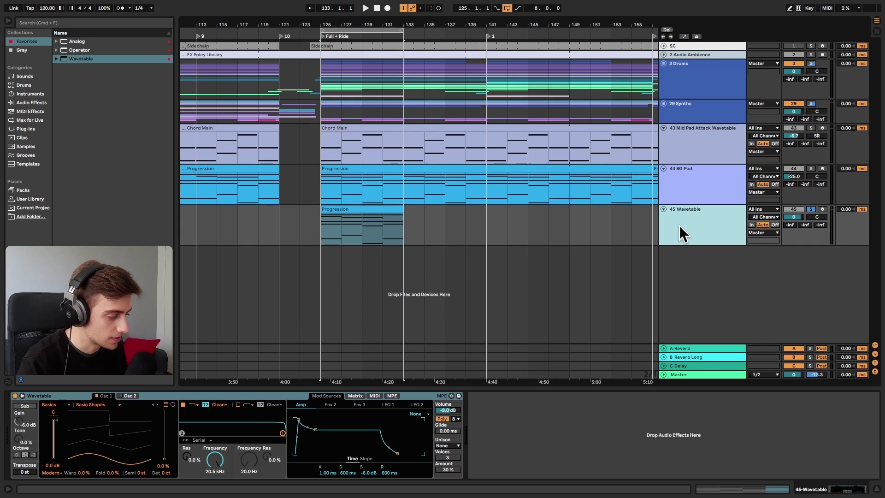
click(22, 396)
drag(339, 98, 339, 95)
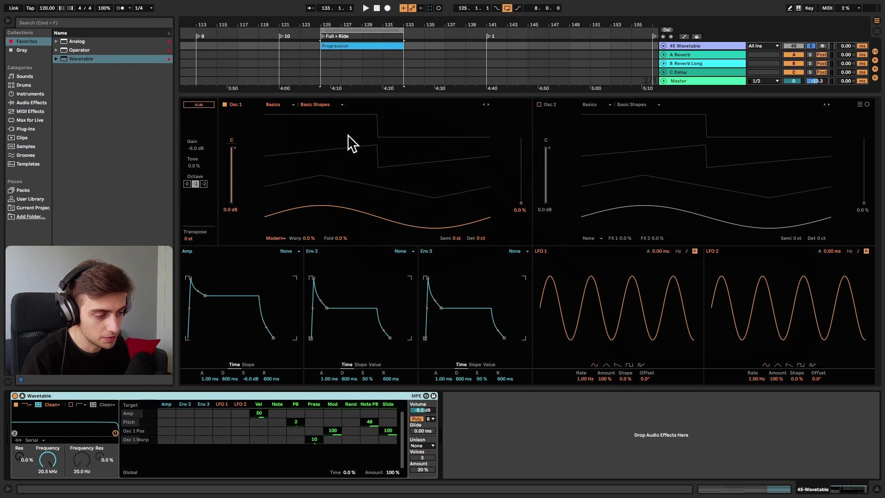
Step: Enlarge the arrangement to show the new clip and play the Progression chords on Wavetable
drag(513, 93, 516, 140)
key(space)
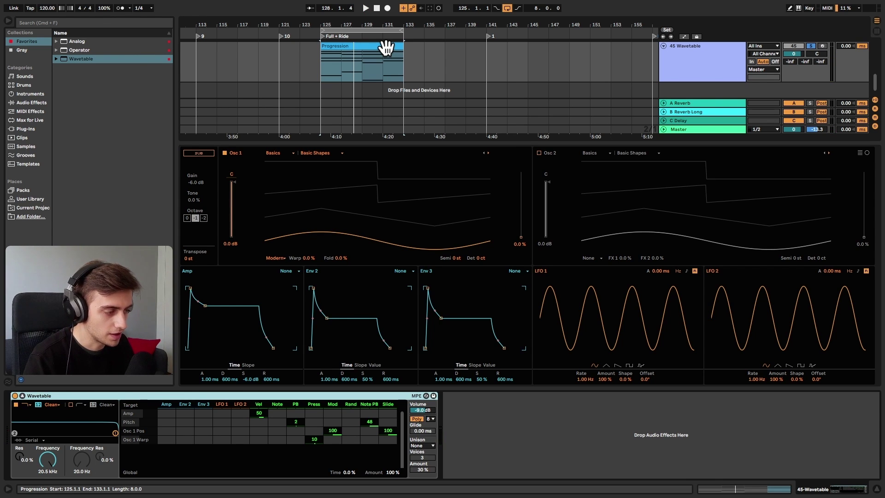
Step: Enable Osc 2 at 67% wavetable position, set track volume to -16.9 dB, and play
click(539, 153)
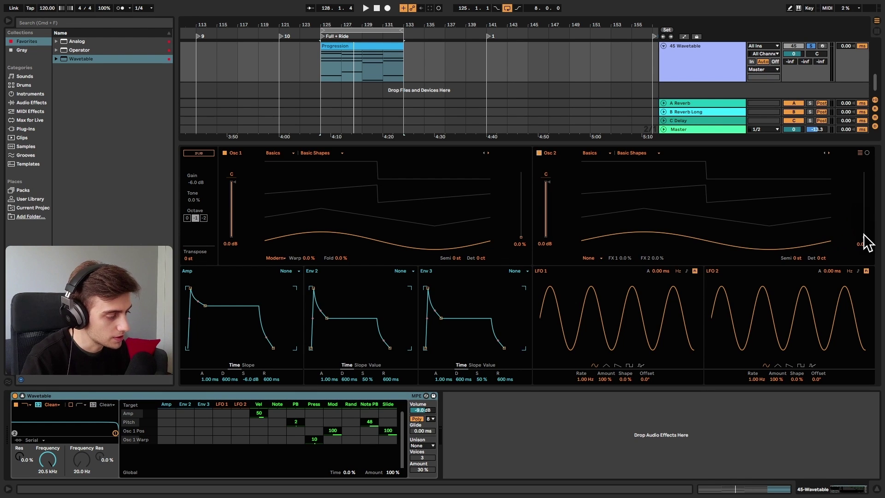
drag(863, 237, 863, 194)
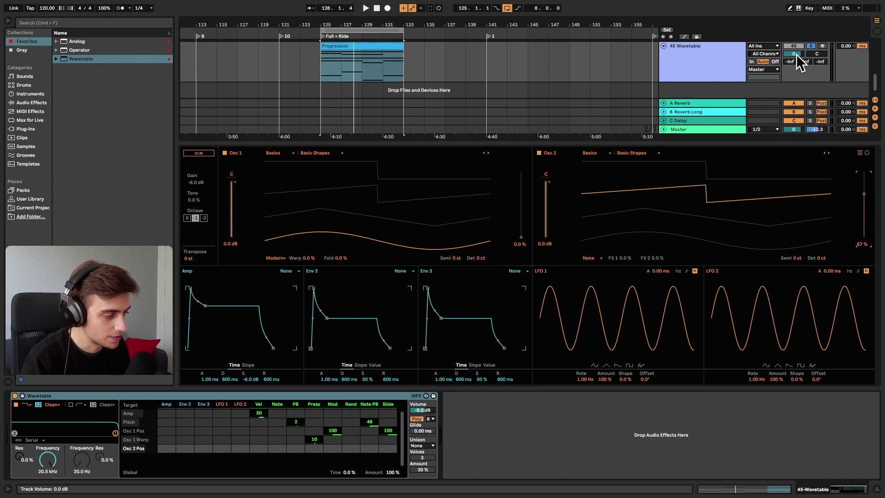
drag(794, 53, 794, 78)
key(space)
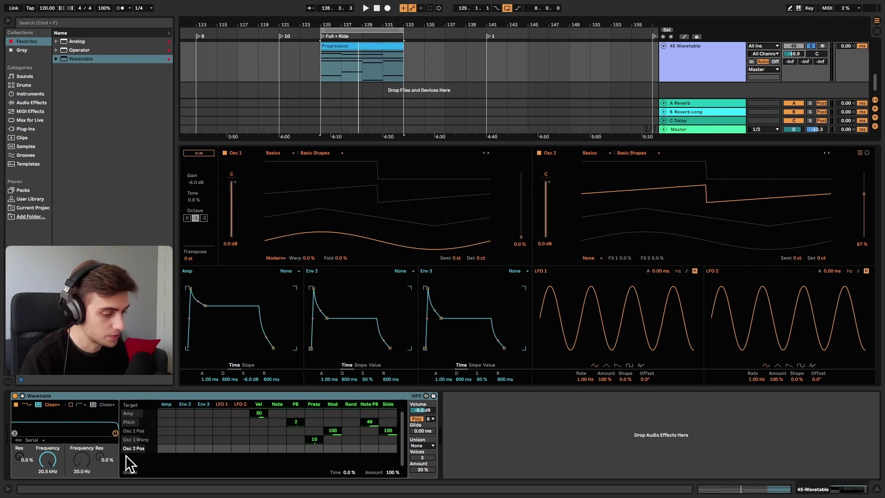
Step: During playback, lower the filter cutoff and raise Wavetable's output volume to -7.3 dB
click(48, 460)
key(space)
drag(48, 460, 49, 486)
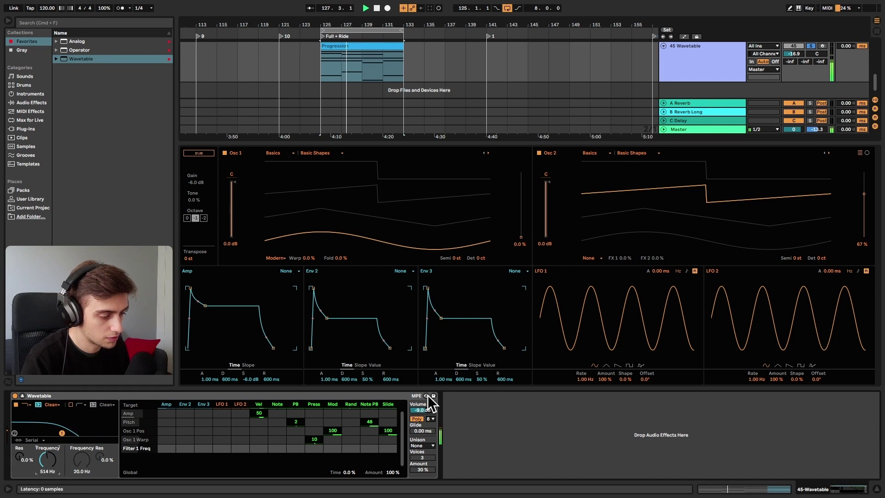
drag(423, 410, 423, 390)
click(342, 433)
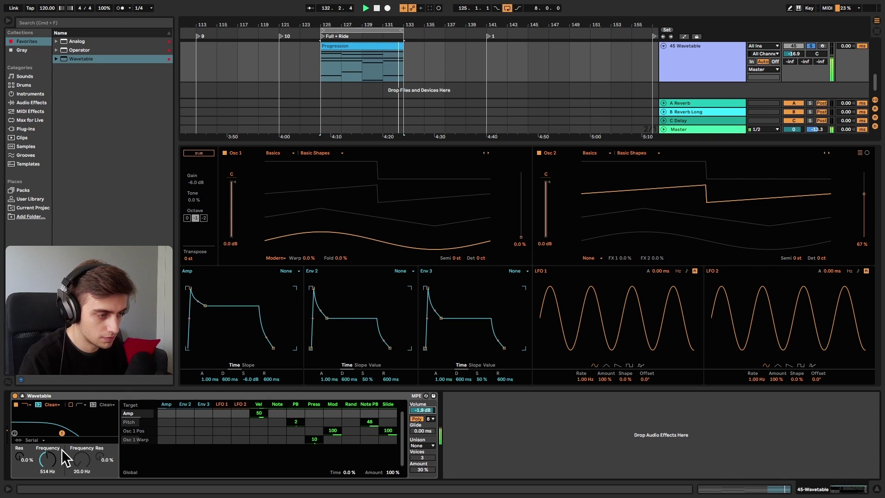
Step: Set the filter cutoff to exactly 460 Hz and select the resonance control
drag(62, 452, 62, 461)
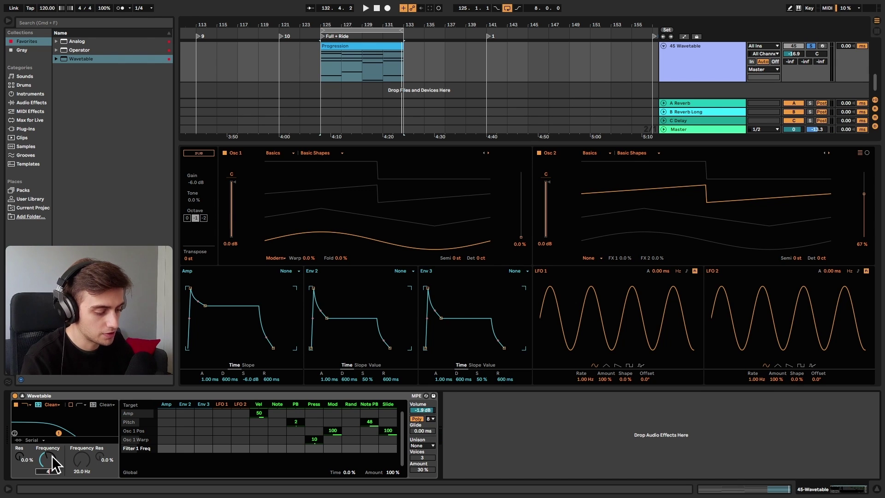
text(460)
key(Return)
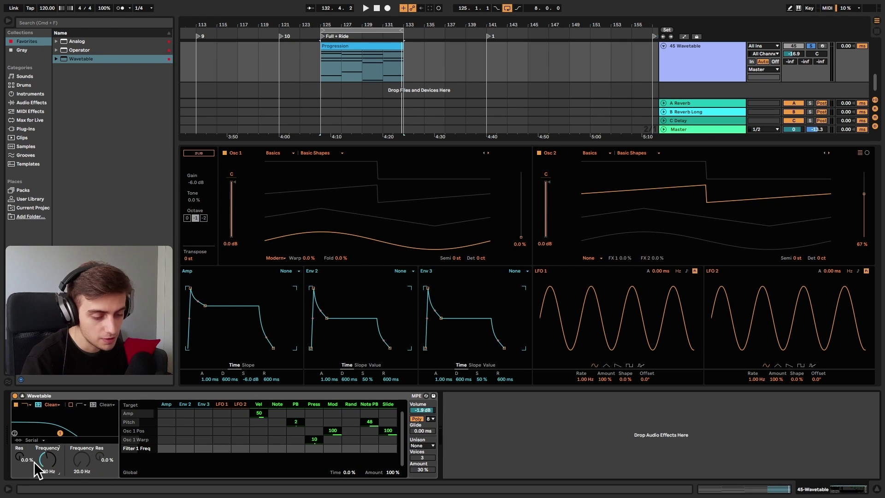
click(15, 454)
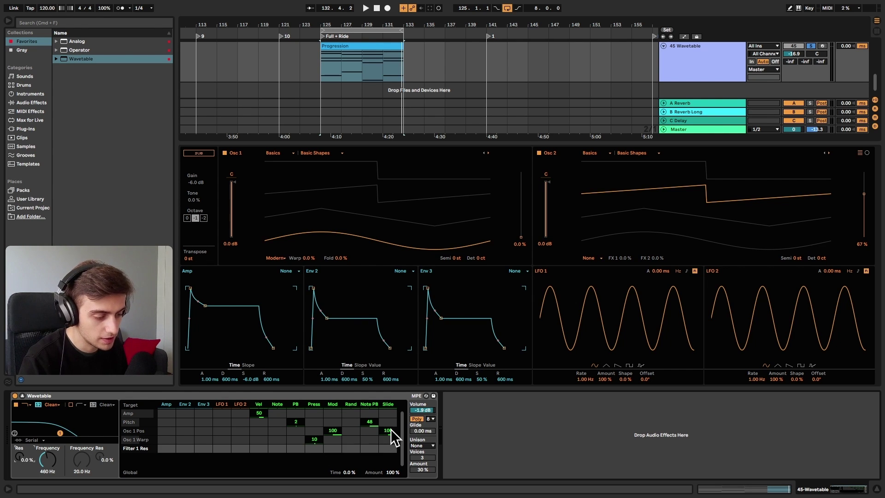
Step: Set Wavetable's unison mode to Shimmer and audition the pad
click(421, 445)
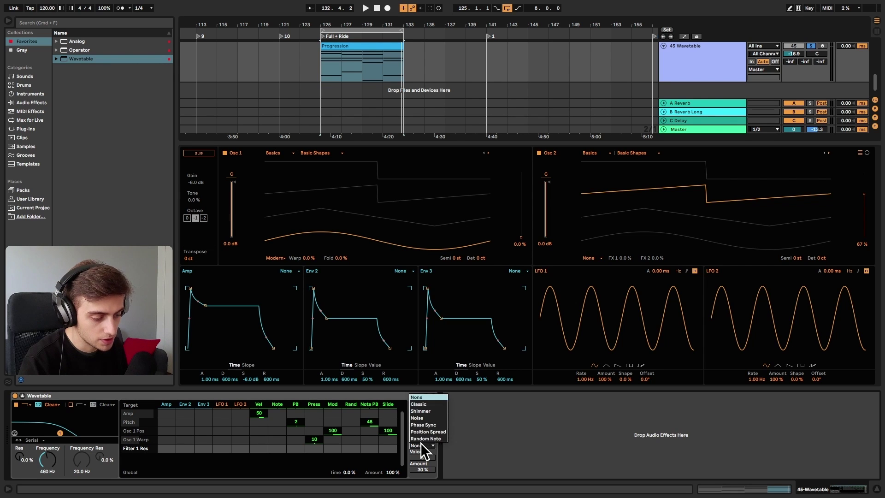
click(419, 411)
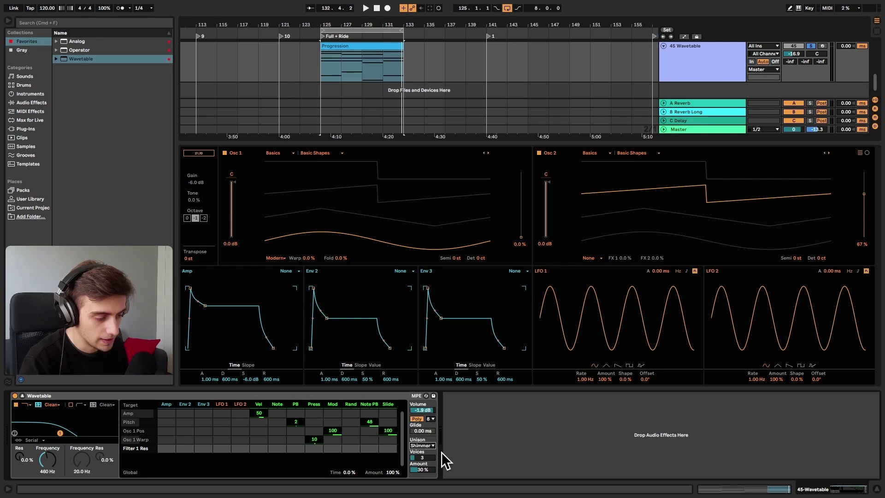
key(space)
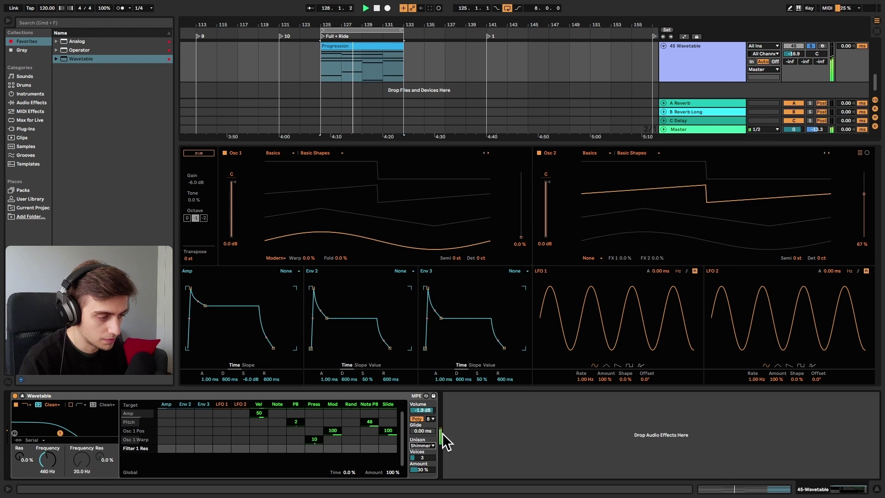
key(space)
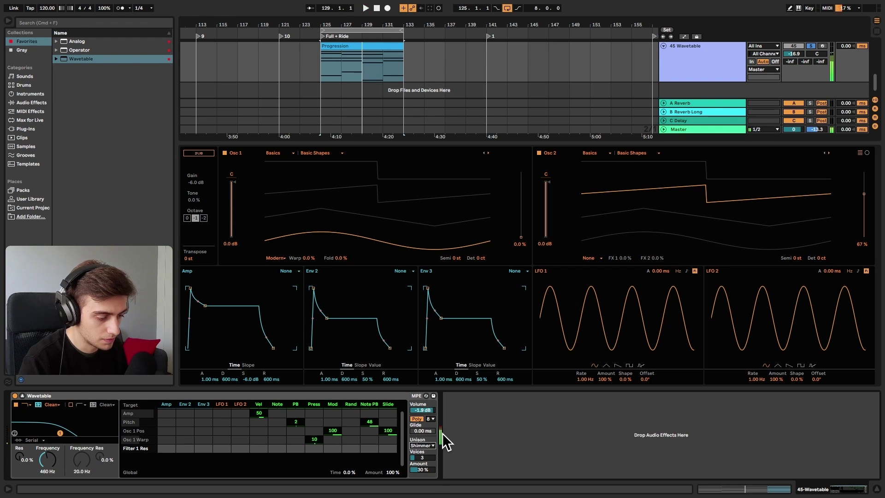
Step: Undo, then set the Shimmer unison amount to 20% while the loop plays
key(super+z)
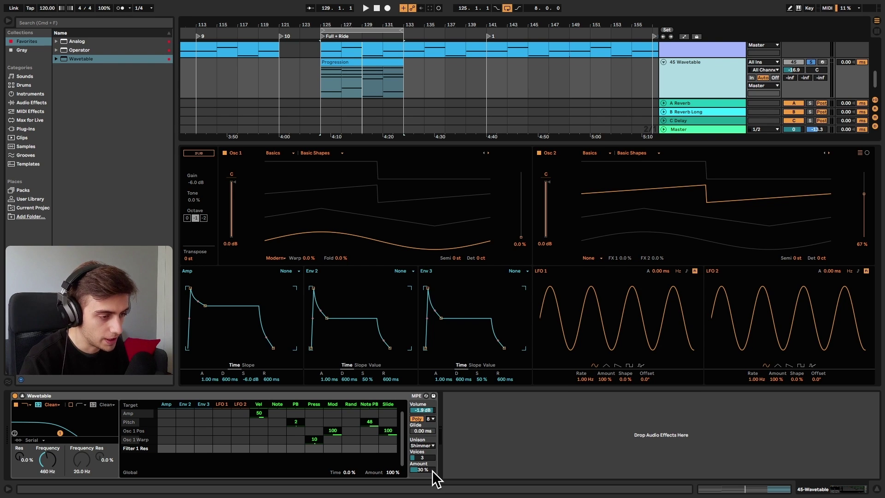
key(space)
mouse_move(432, 470)
mouse_down()
mouse_move(431, 451)
mouse_move(432, 465)
mouse_up()
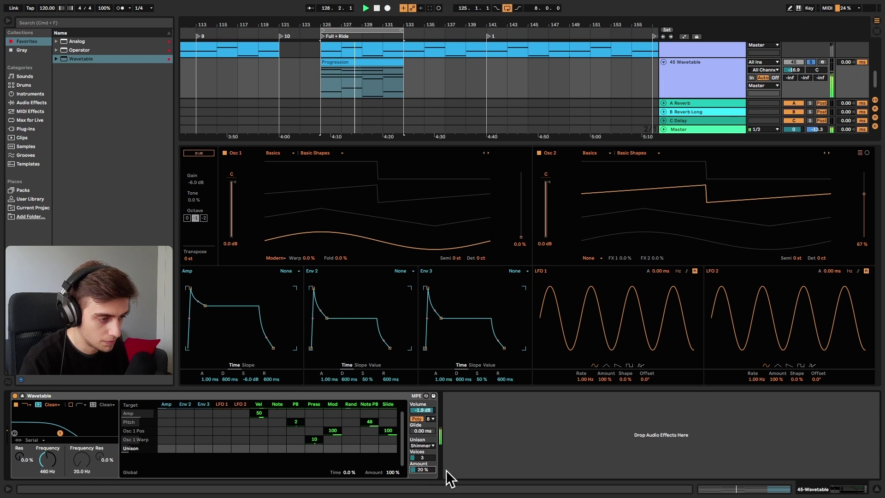
key(space)
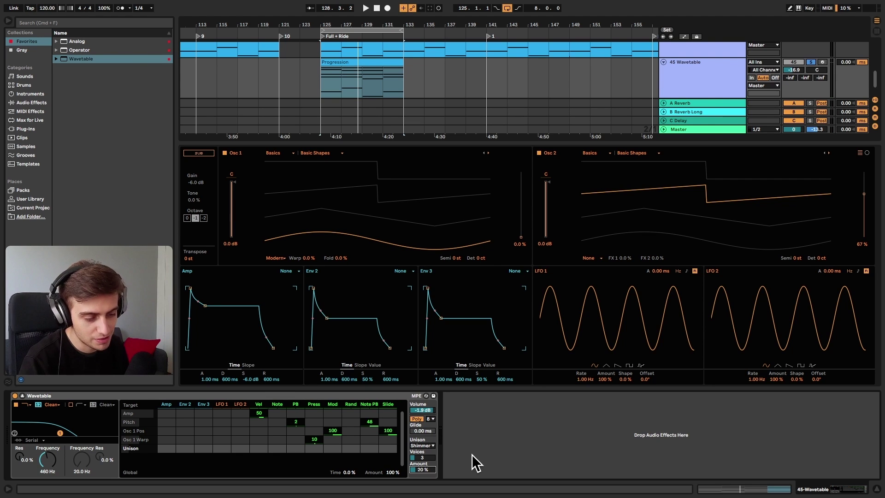
Step: Collapse Wavetable to its compact device view below the full track arrangement
click(22, 395)
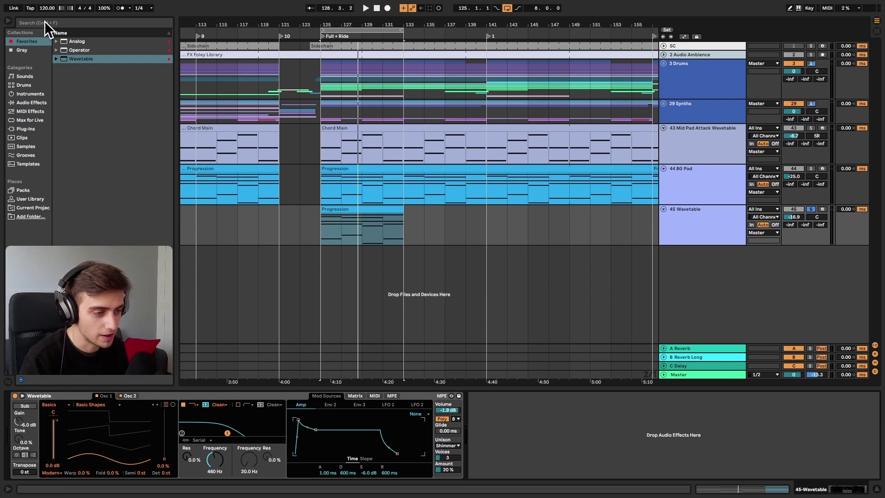
Step: Load EQ Eight after Wavetable, expand its display, and select the Progression clip
click(16, 103)
key(Return)
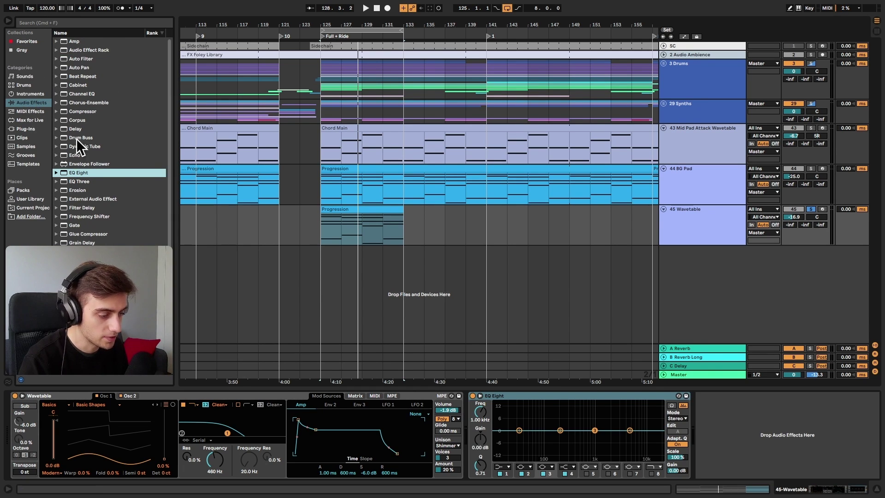
click(480, 396)
click(479, 397)
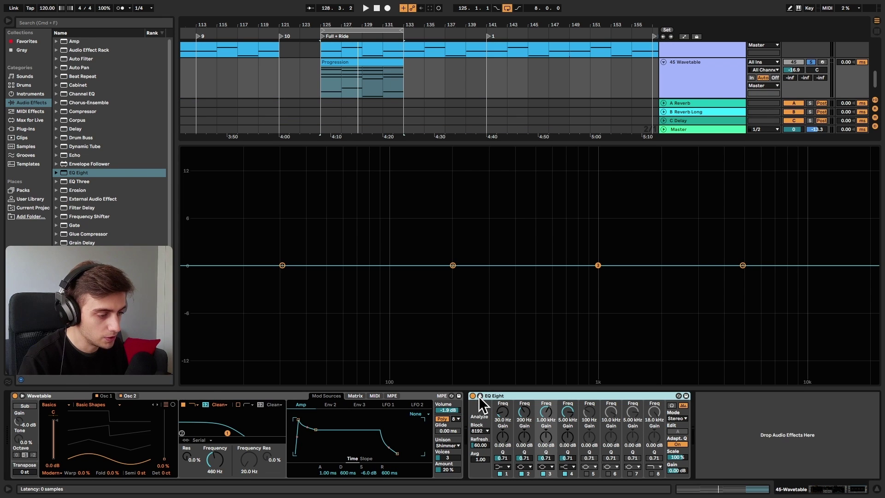
click(397, 83)
scroll(397, 83, down, 2)
scroll(397, 83, up, 1)
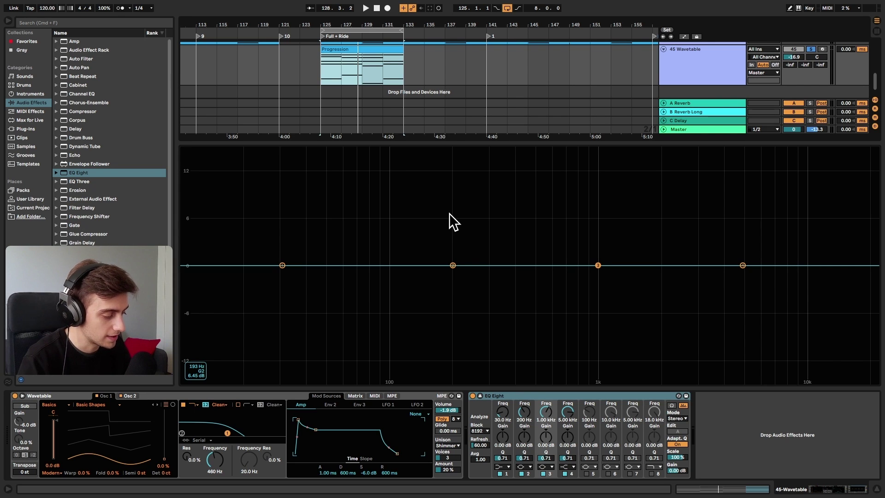
Step: Make EQ Eight band 1 a Low Cut at 65 Hz with a gentle Q of about 0.24, listening to the pad
click(508, 466)
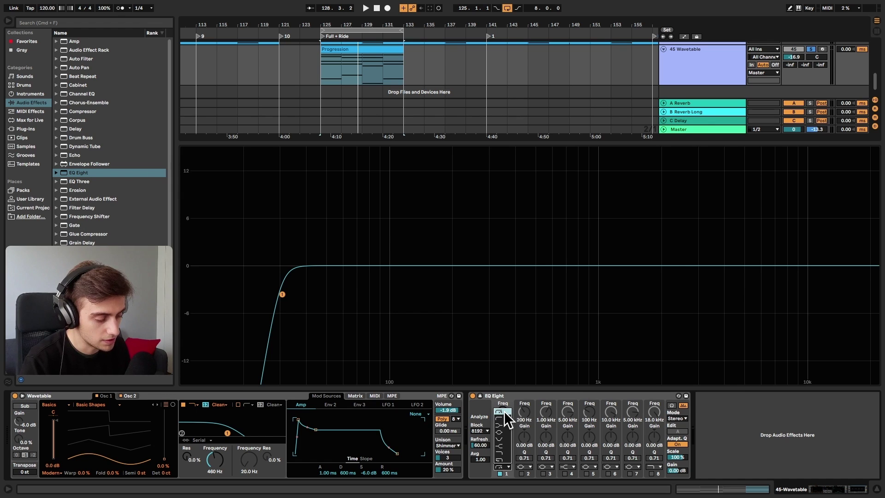
click(505, 412)
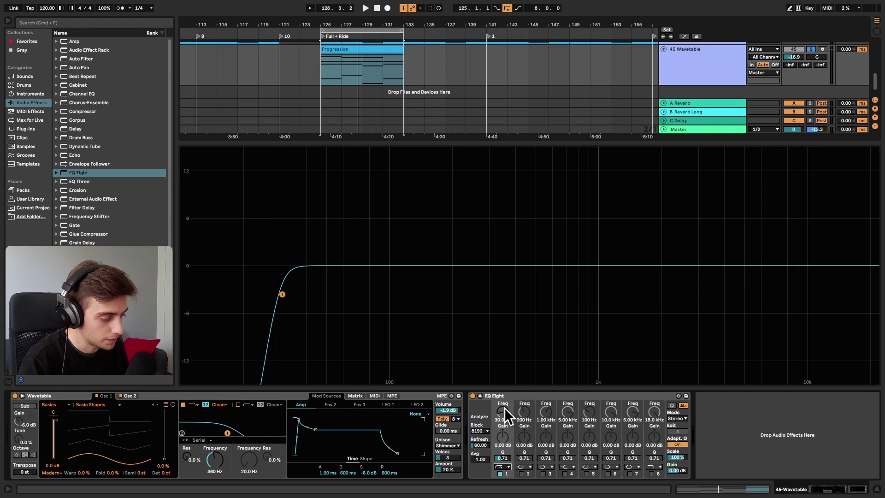
key(space)
drag(504, 407, 504, 397)
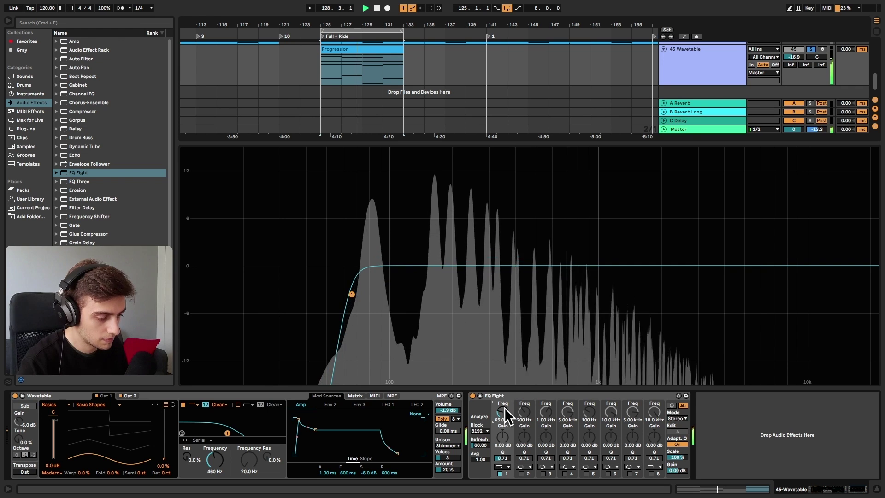
drag(502, 458, 503, 470)
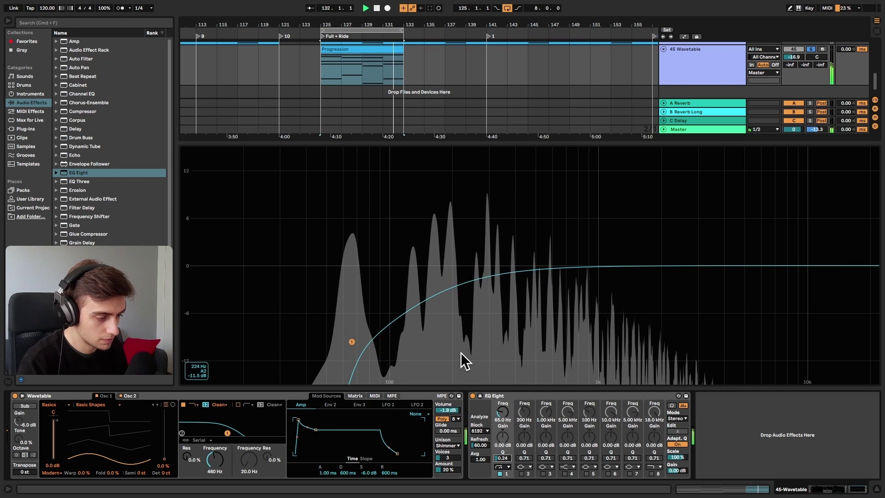
Step: Fine-tune band 1's Q to 0.24, then turn band 2 on as a High Cut
key(space)
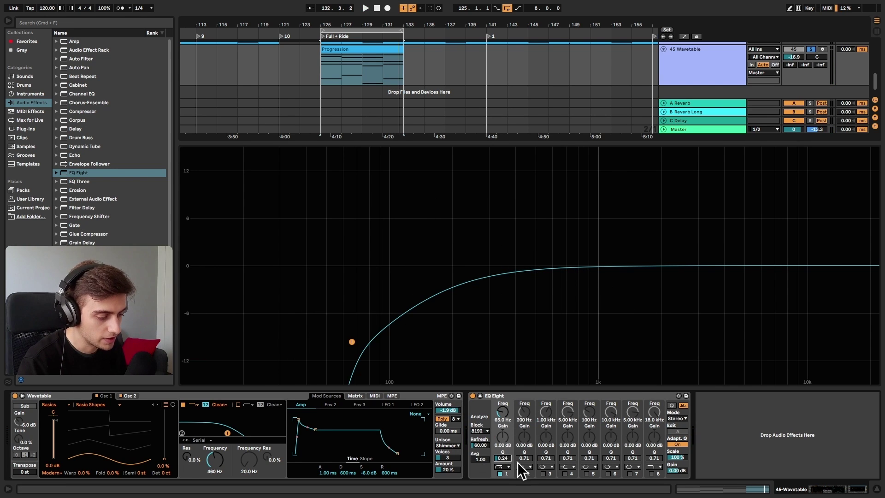
drag(510, 460, 504, 460)
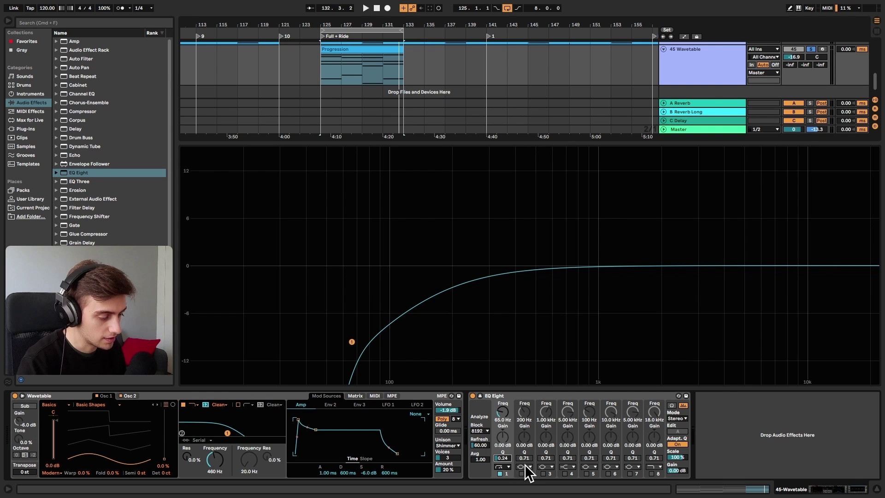
click(525, 467)
click(524, 454)
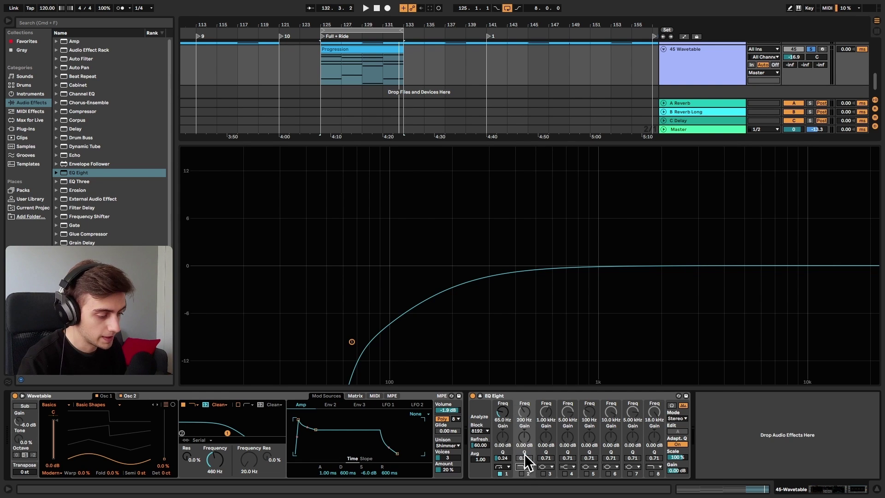
click(522, 472)
Step: Set band 2's high cut to 4.33 kHz with Q 0.63, undoing a trial drop to 2.7 kHz
drag(524, 413, 524, 395)
key(space)
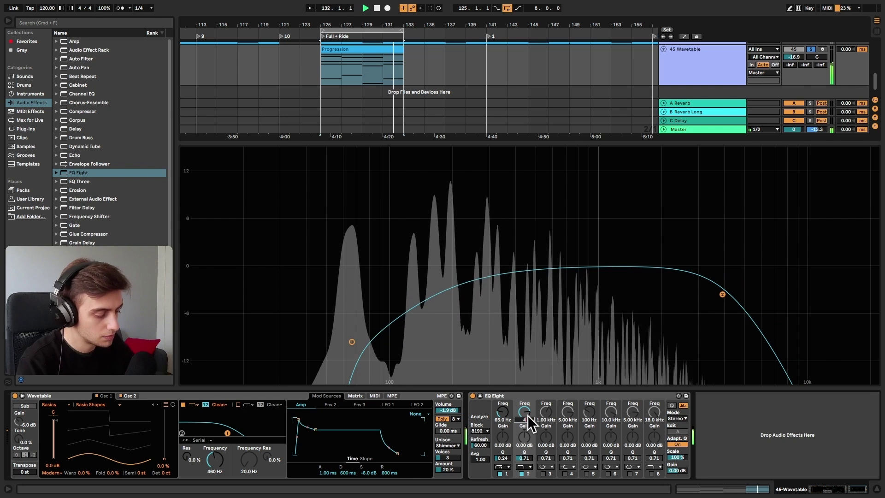
text(4.3)
key(Return)
key(space)
drag(525, 458, 524, 468)
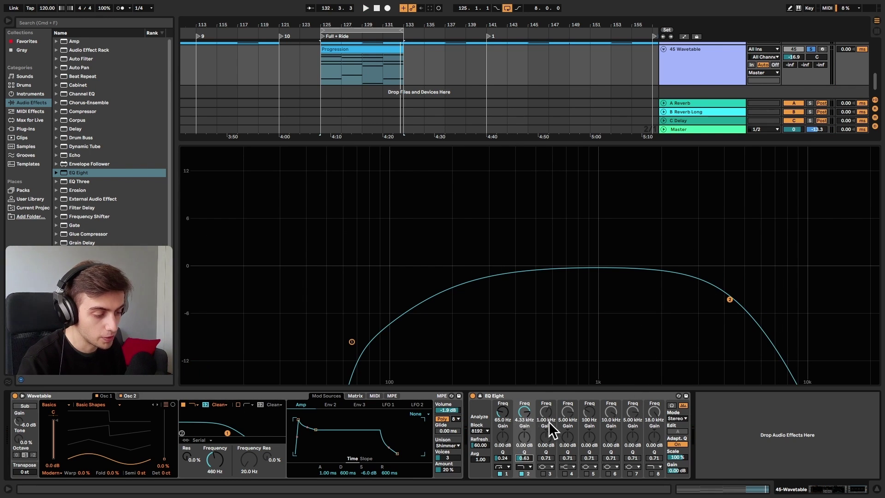
mouse_move(529, 421)
mouse_down()
mouse_move(528, 434)
mouse_move(525, 417)
mouse_up()
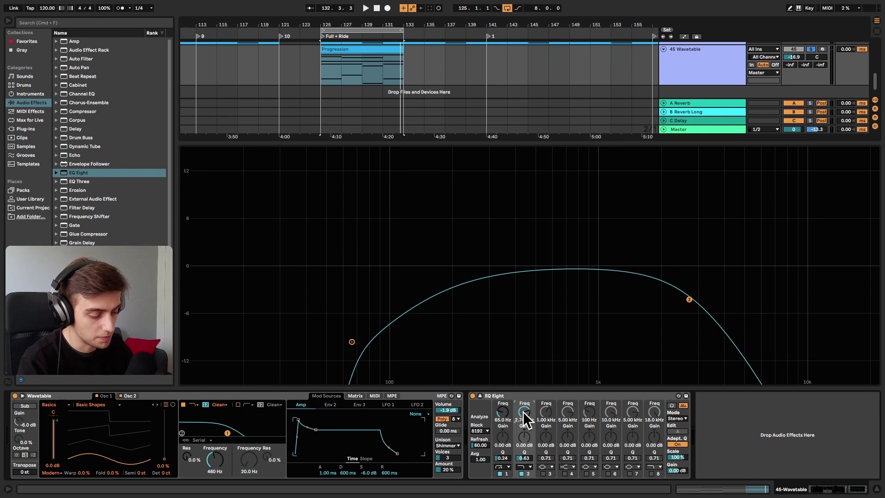
key(super+z)
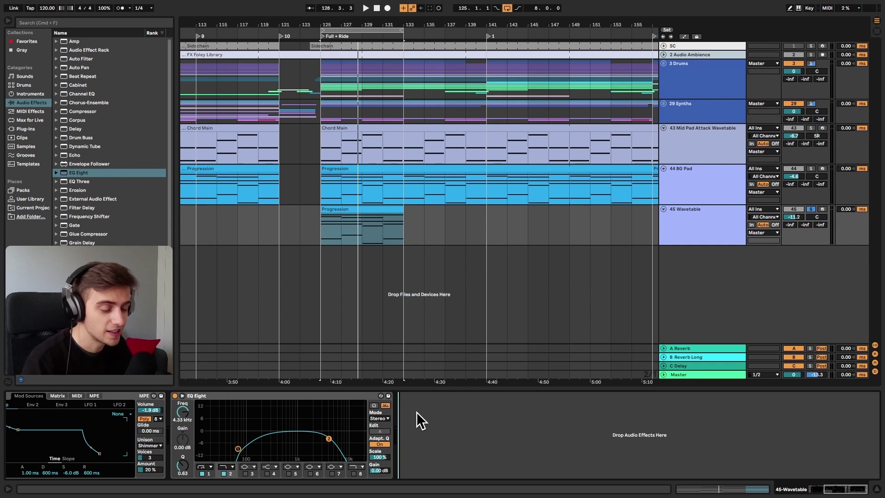
Step: Add a second EQ Eight in M/S mode with a mid-channel Low Cut at 599 Hz
drag(86, 172, 479, 430)
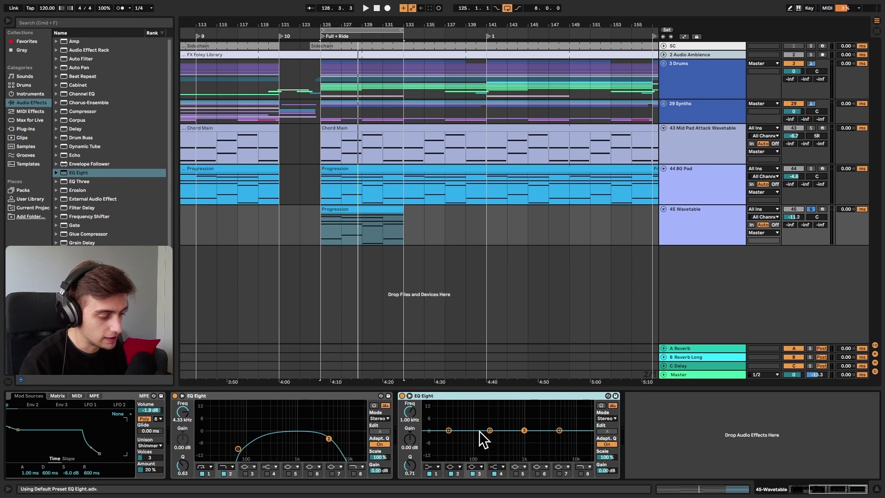
click(607, 419)
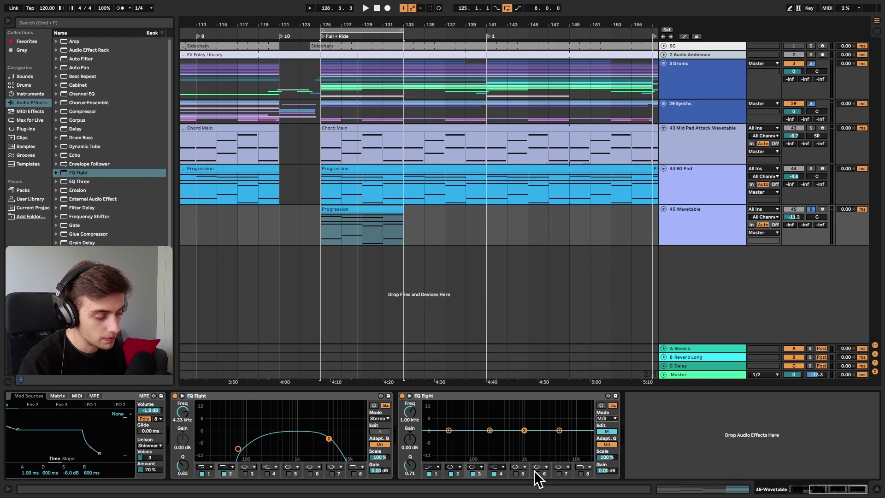
click(437, 467)
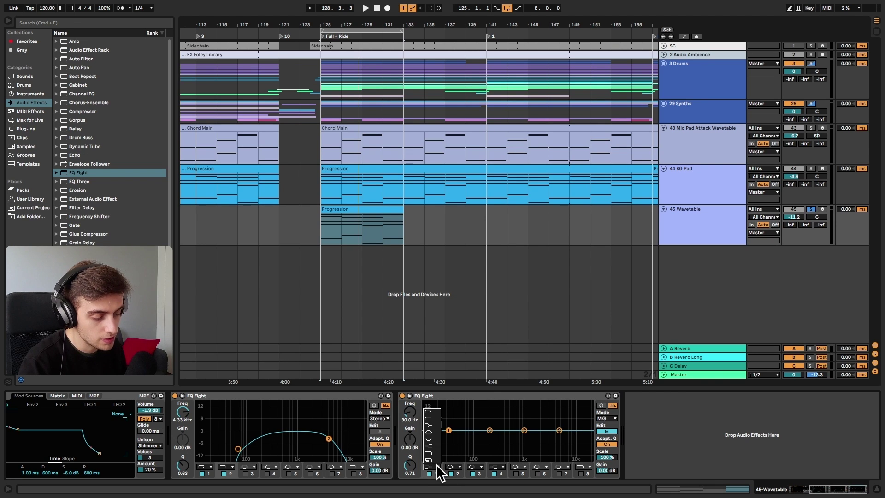
click(433, 418)
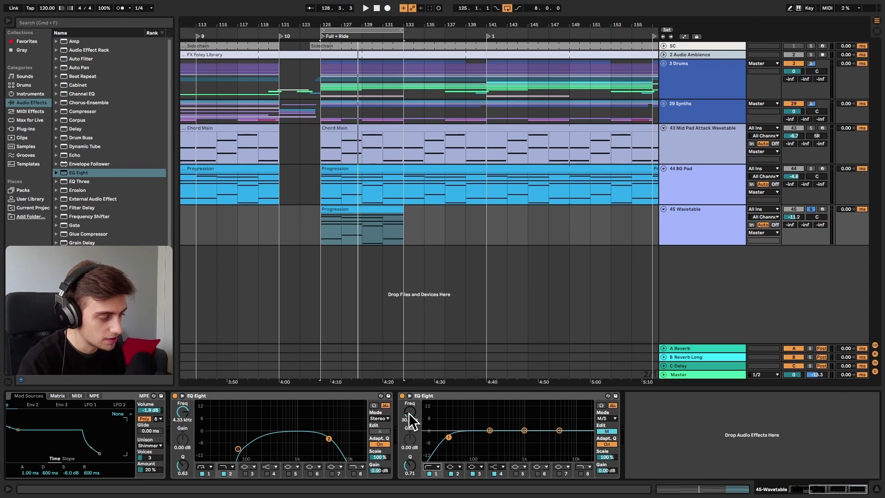
key(space)
drag(414, 417, 414, 388)
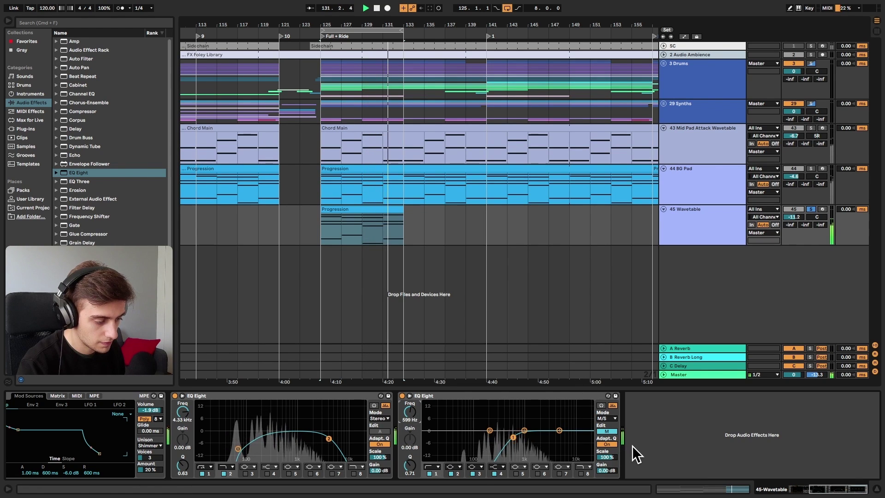
click(409, 395)
key(space)
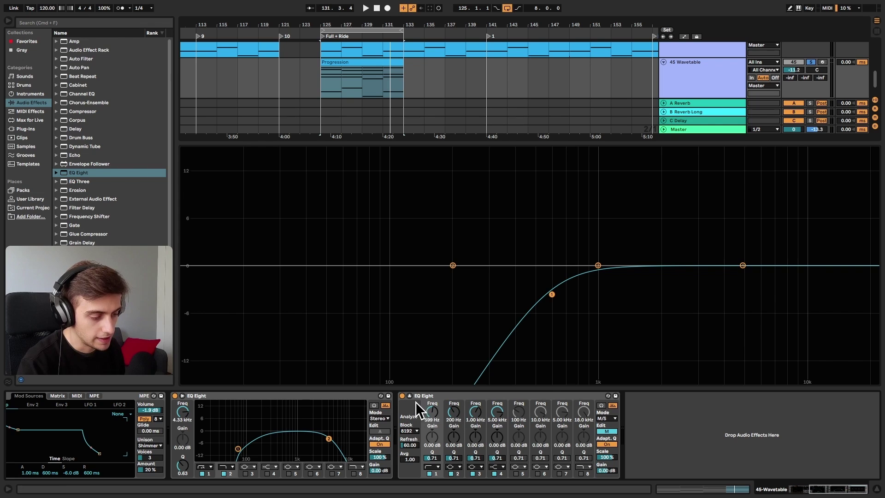
Step: On the side channel, enable band 1 and raise its low cut to about 115 Hz
click(606, 431)
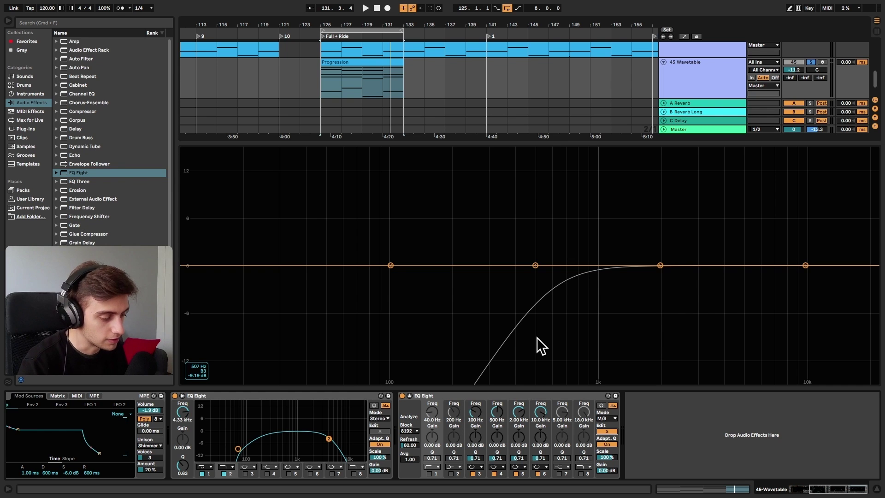
click(429, 473)
key(space)
drag(436, 412, 435, 382)
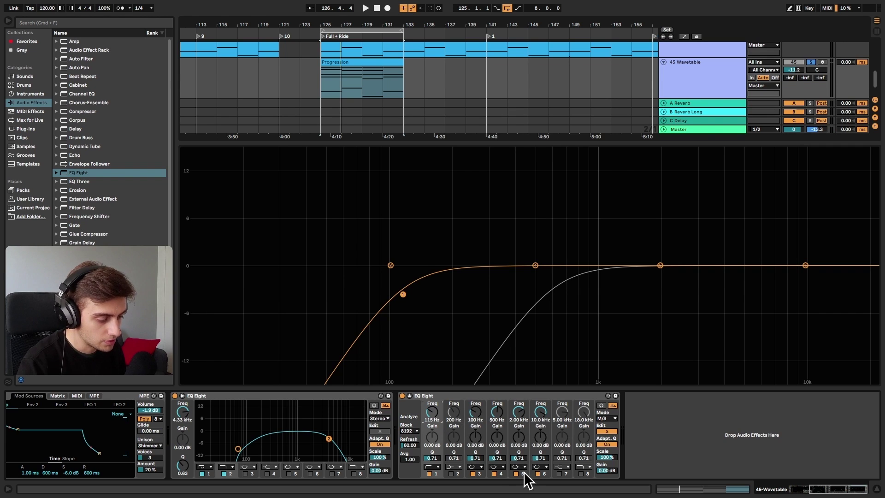
Step: Switch off bands 4, 5 and 6 of the M/S EQ Eight
click(495, 473)
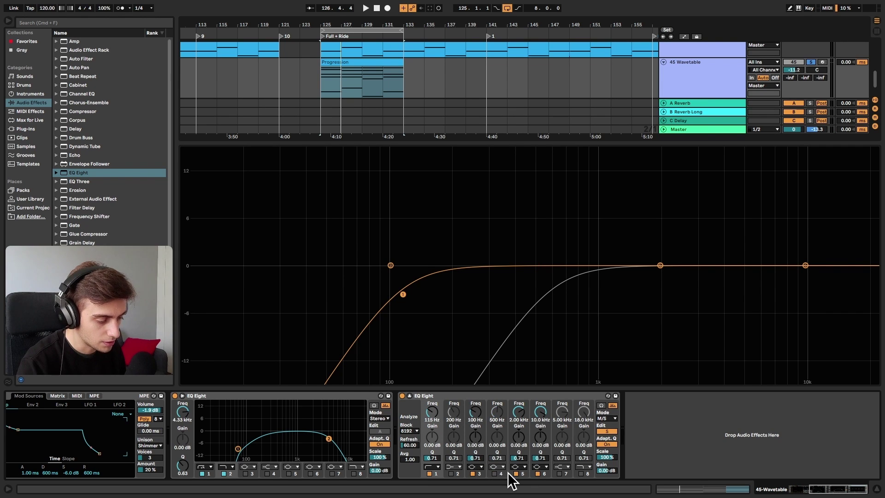
click(516, 473)
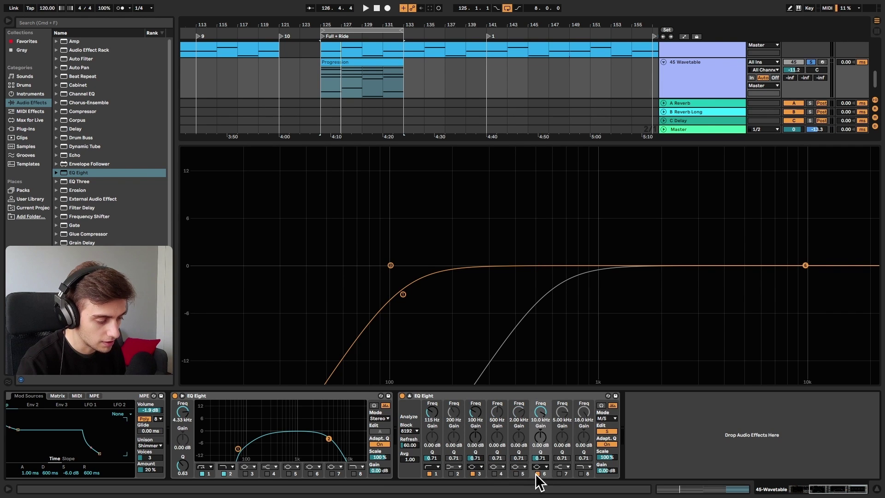
click(537, 473)
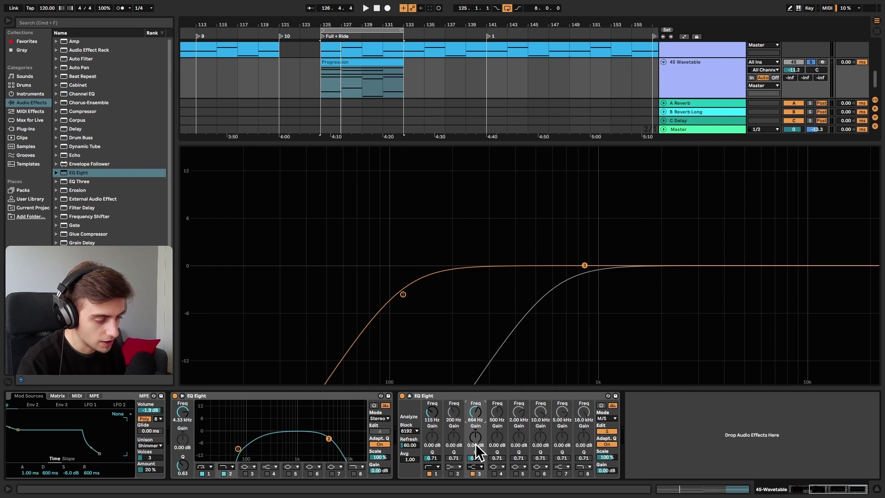
Step: Boost band 3's shelf by 5.24 dB from 1.35 kHz while auditioning the pad
mouse_move(475, 443)
mouse_down()
mouse_move(477, 433)
mouse_move(480, 462)
mouse_move(479, 443)
mouse_up()
key(space)
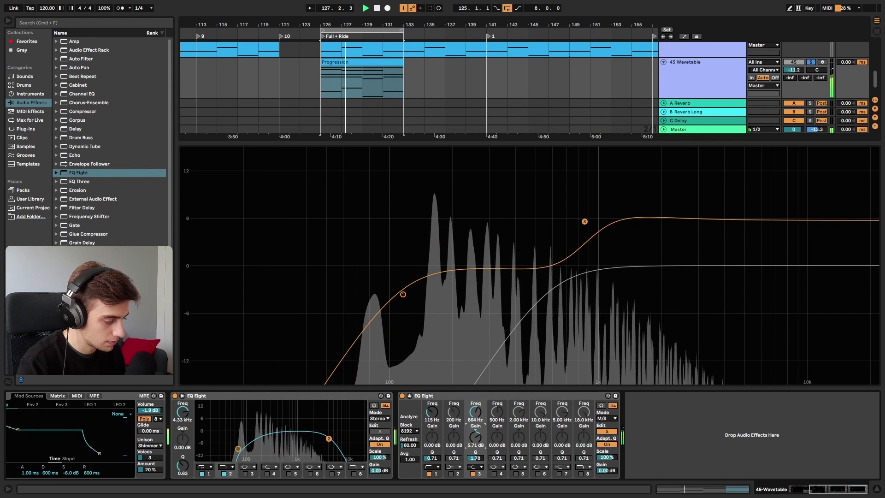
drag(477, 438, 477, 442)
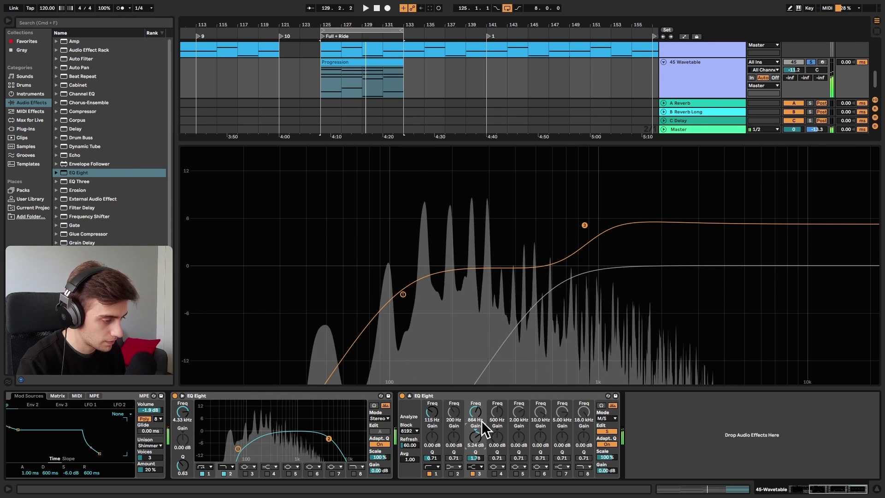
drag(482, 422, 464, 413)
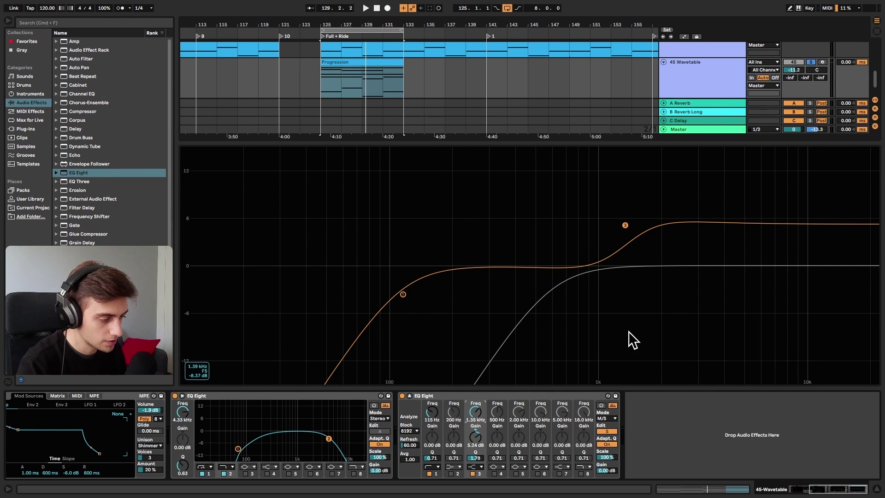
key(space)
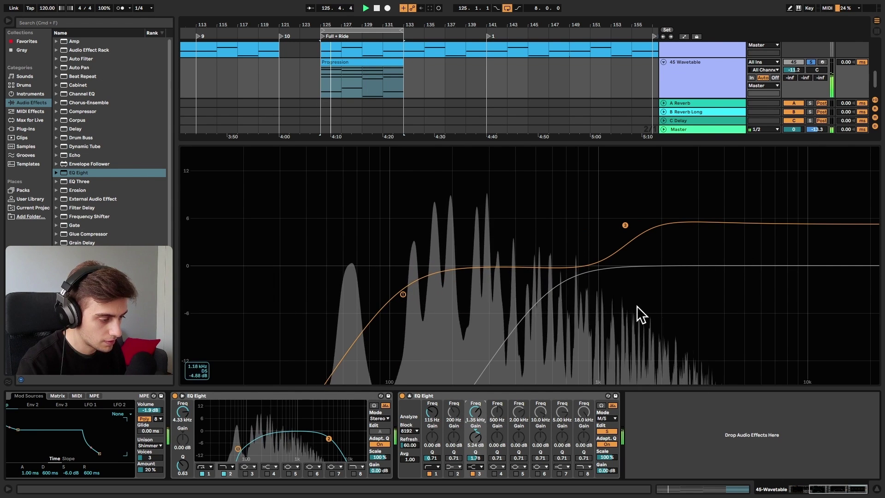
key(space)
Step: Enable band 2 as a -3.85 dB dip at 271 Hz with a wide Q of 0.40
click(451, 473)
click(456, 467)
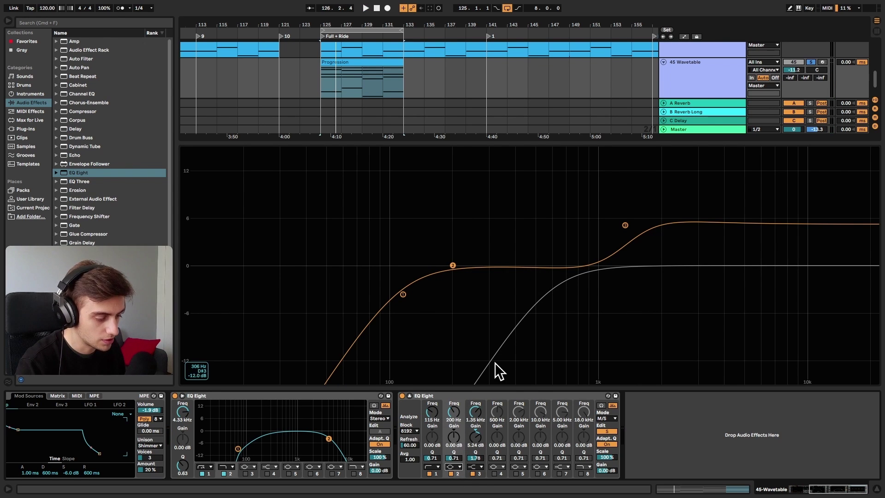
drag(453, 266, 474, 293)
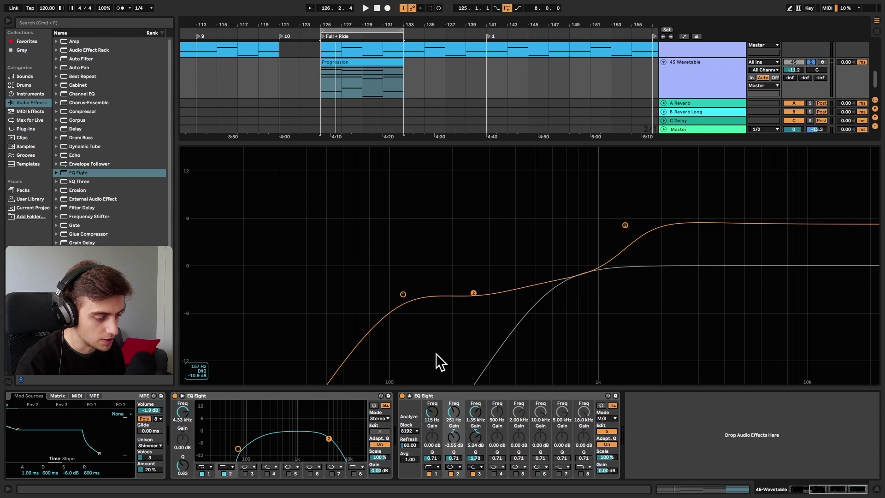
key(space)
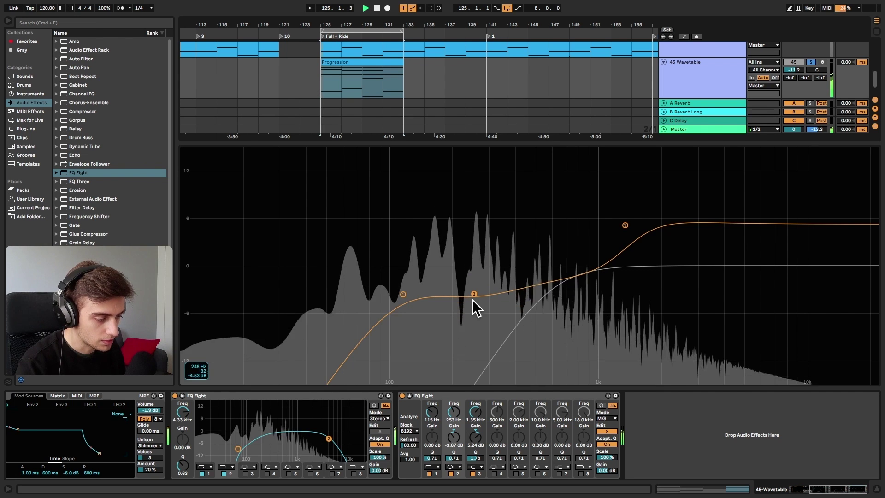
drag(474, 294, 480, 295)
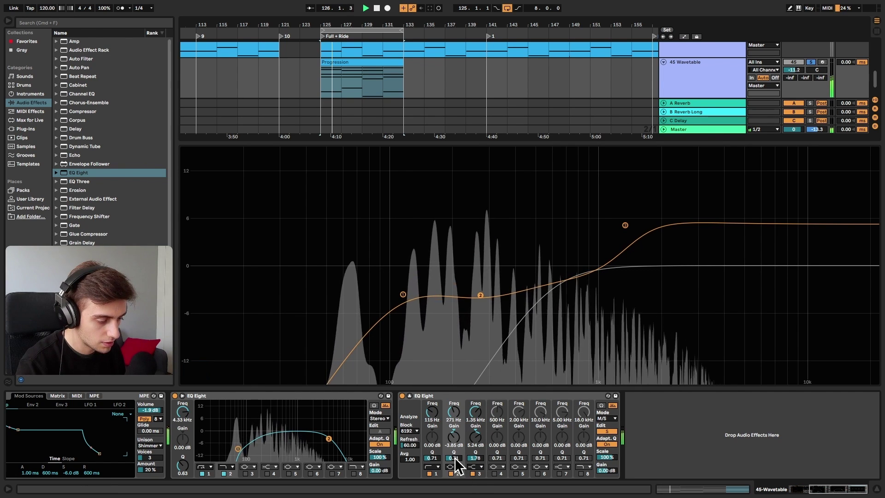
mouse_move(453, 457)
mouse_down()
mouse_move(453, 472)
mouse_move(455, 457)
mouse_up()
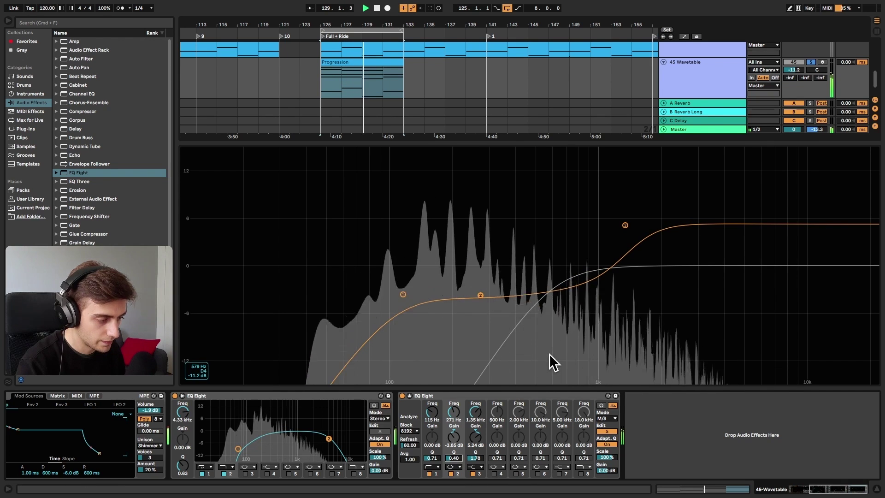
Step: Group both EQ Eights into one Audio Effect Rack with Cmd+G
click(608, 396)
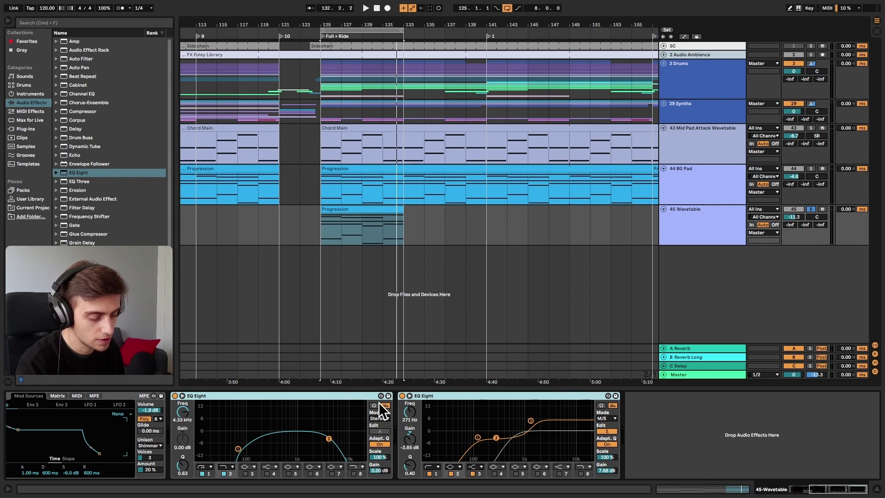
key(super+g)
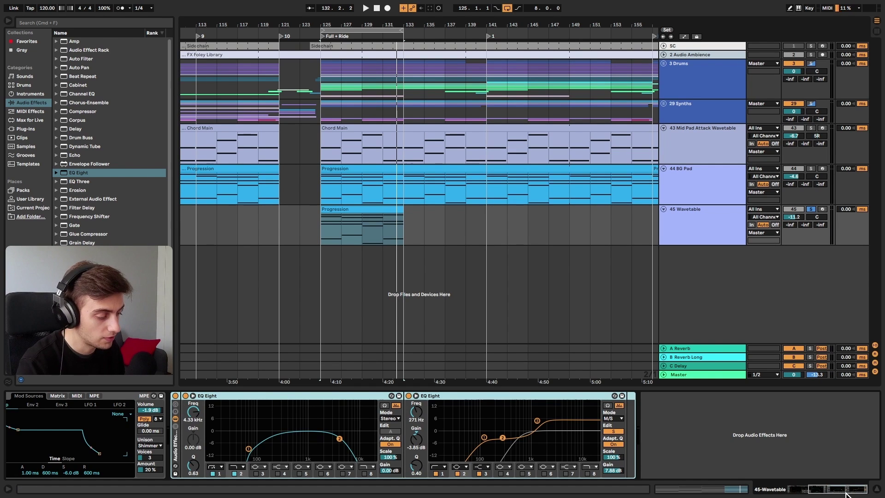
scroll(458, 451, left, 5)
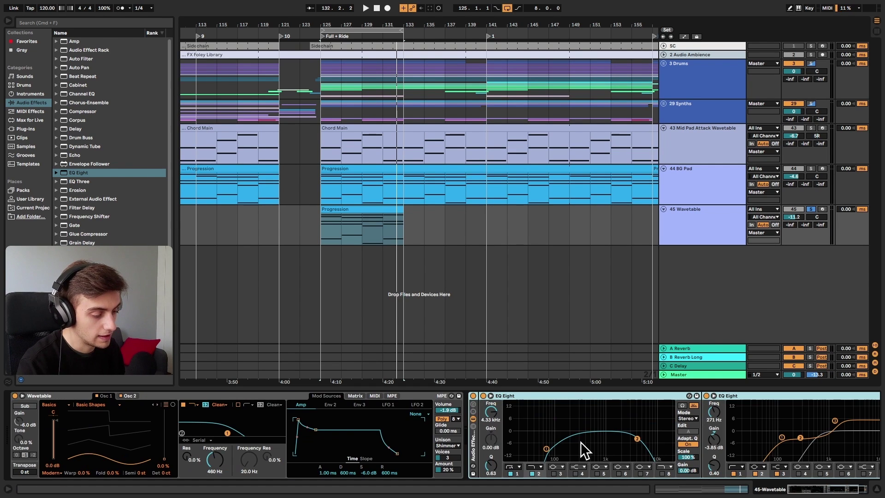
Step: Compare the pad with the EQ rack bypassed and re-enabled during playback
click(475, 396)
key(space)
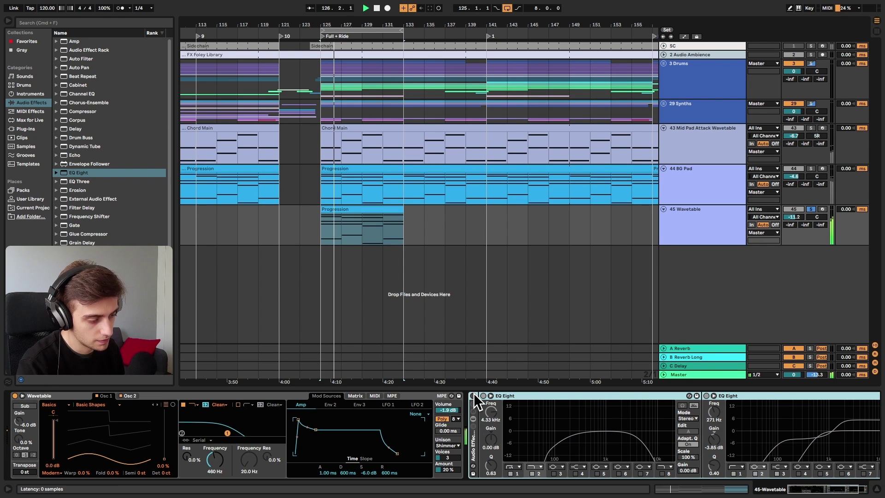
click(474, 394)
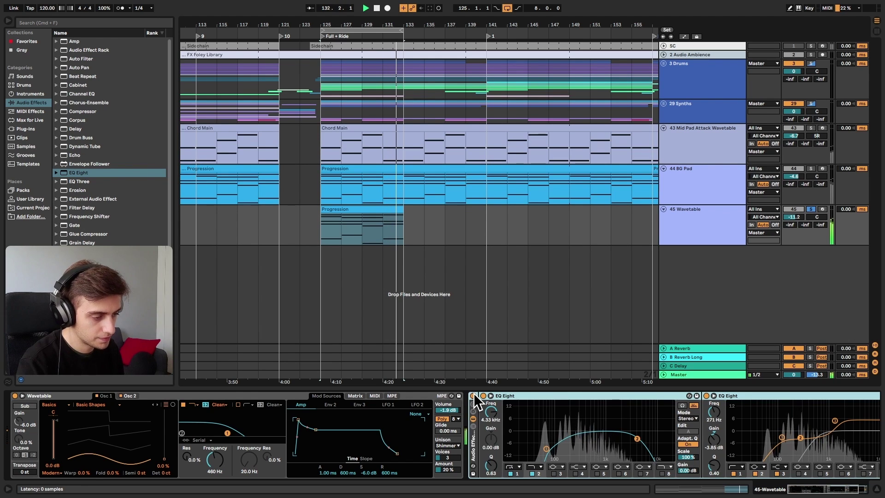
key(space)
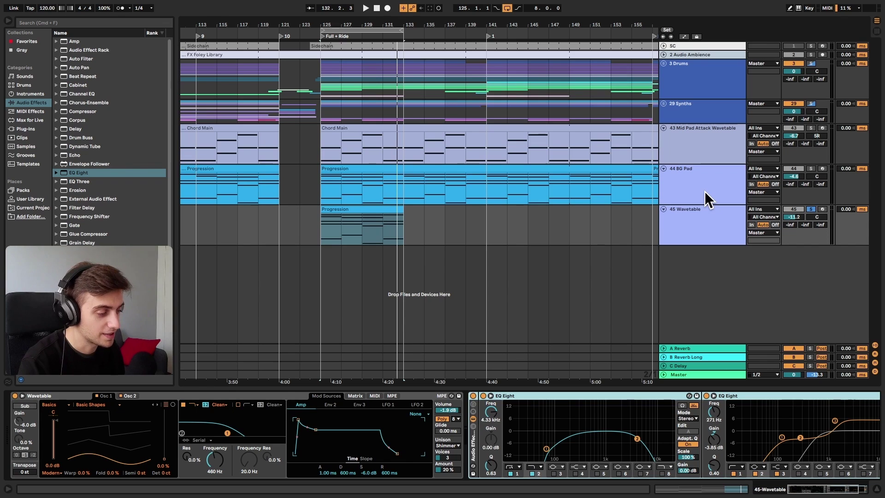
Step: Paste a Compressor sidechained from SC at 3.82:1 after the EQ rack, then re-solo 45 Wavetable and play
key(space)
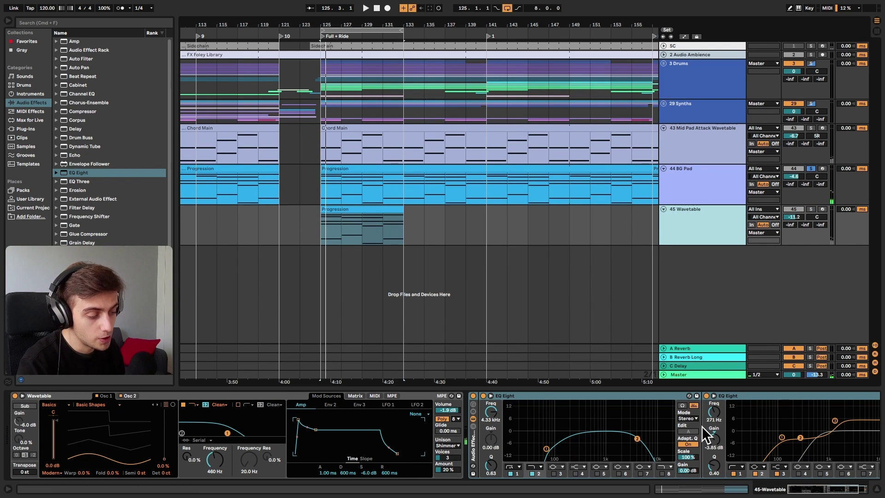
drag(807, 492, 815, 492)
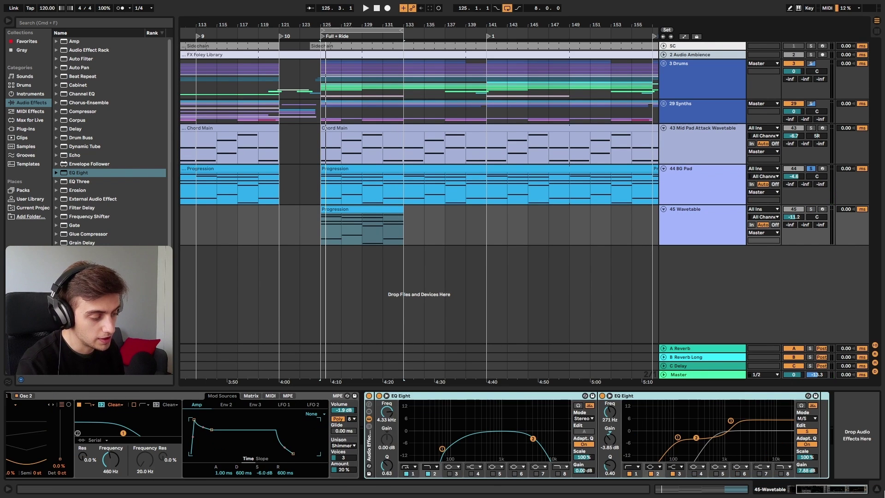
click(845, 426)
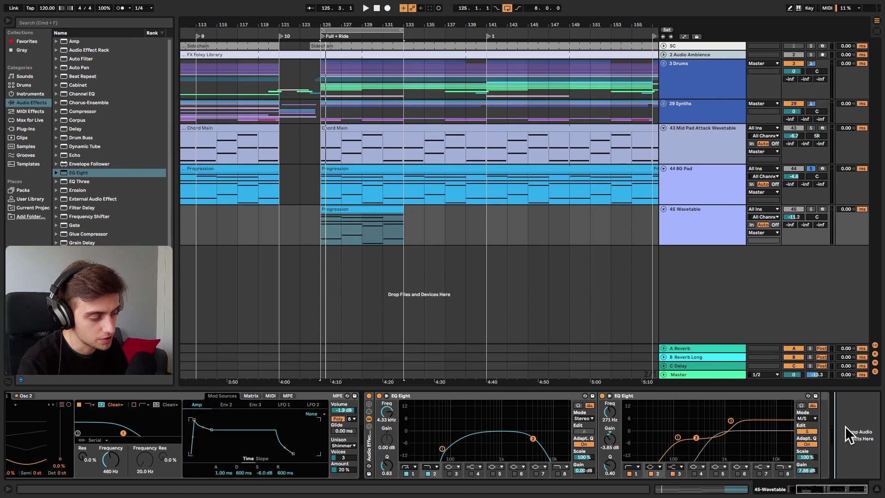
key(super+v)
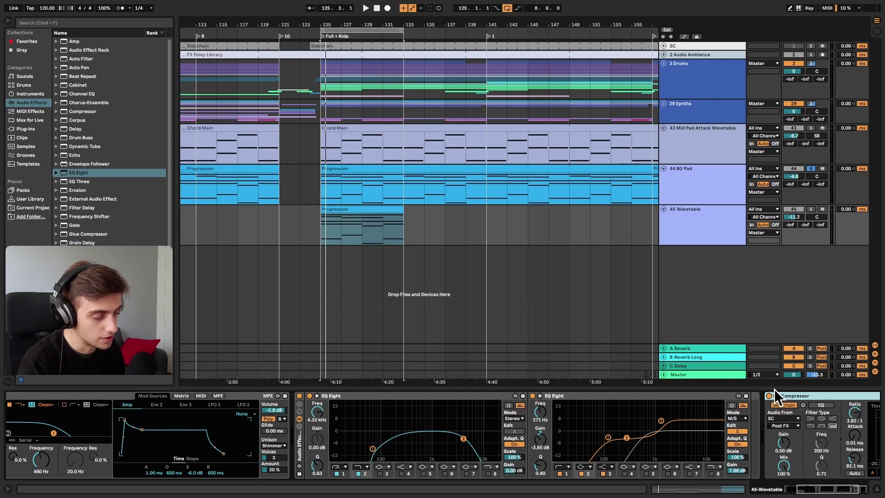
click(776, 396)
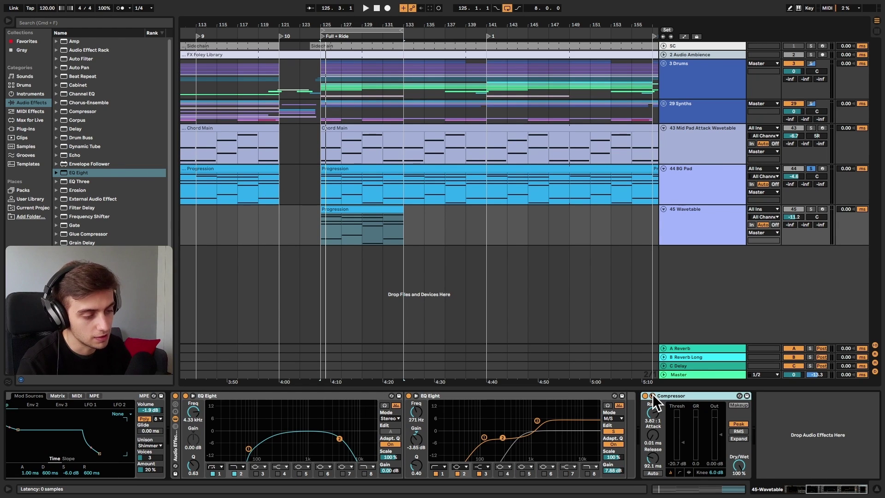
click(812, 207)
key(space)
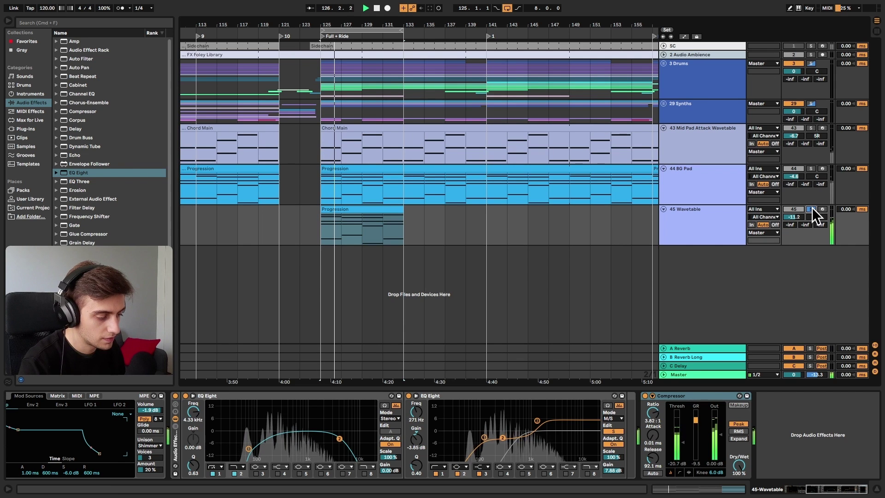
key(space)
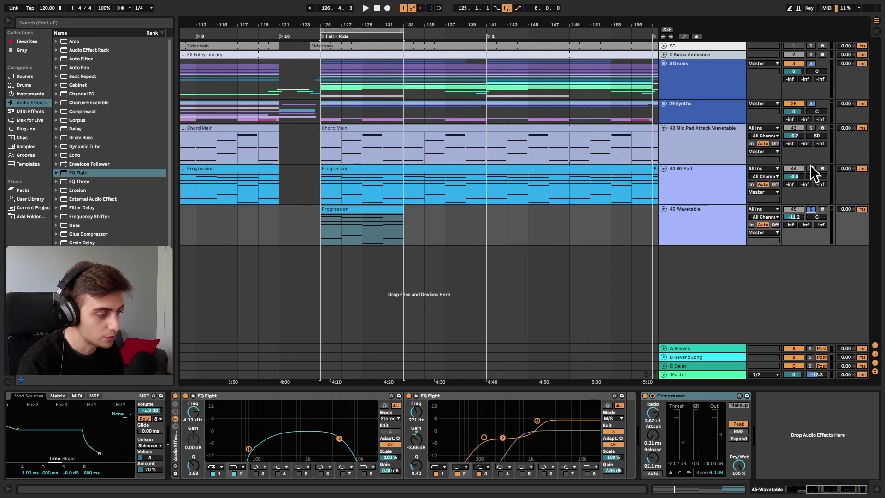
key(space)
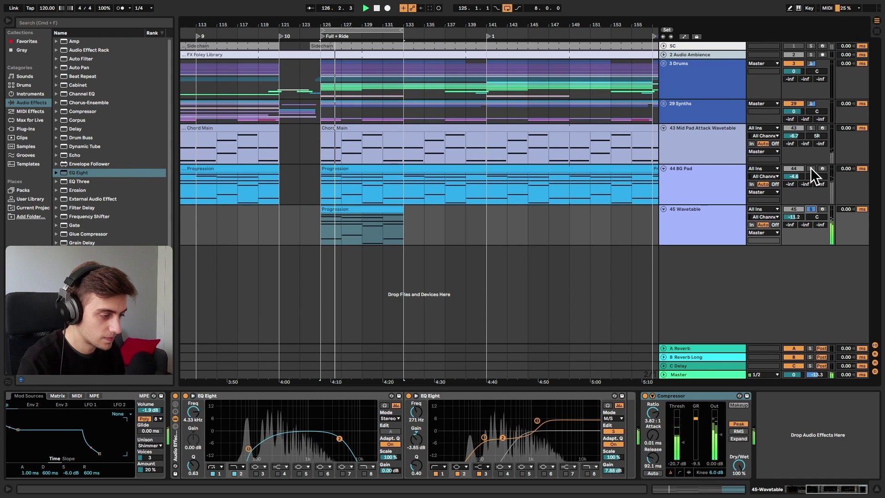
click(810, 168)
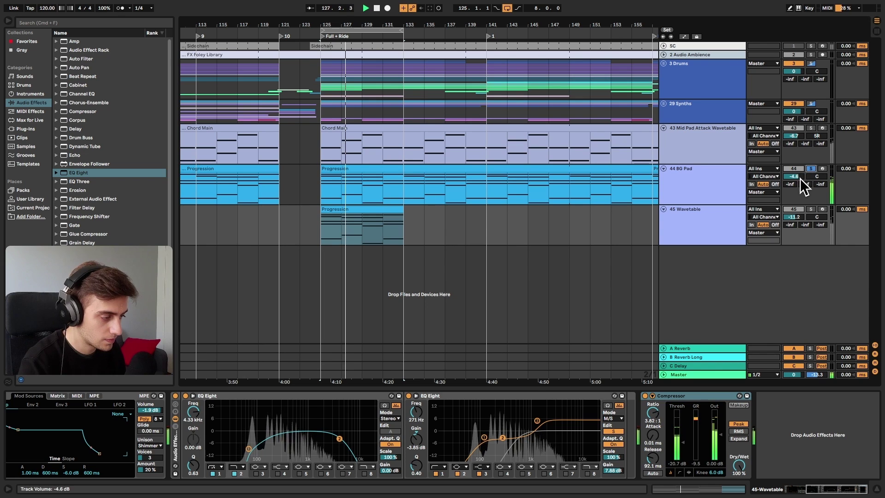
click(812, 209)
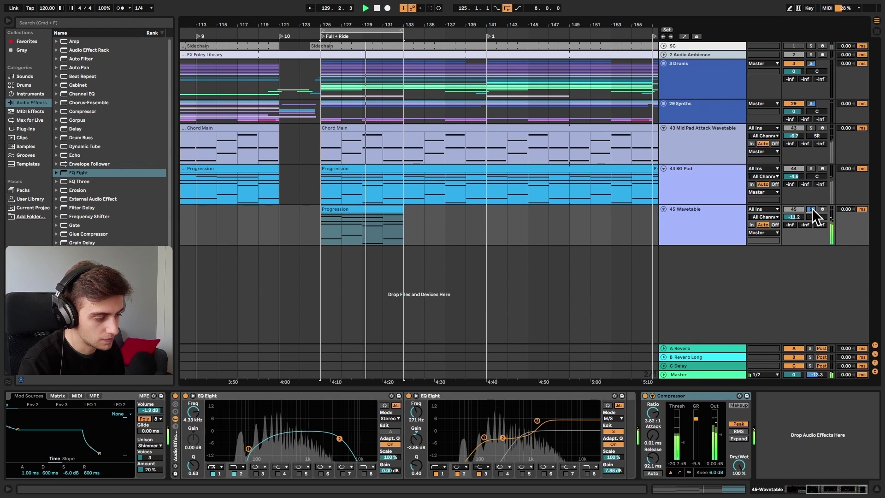